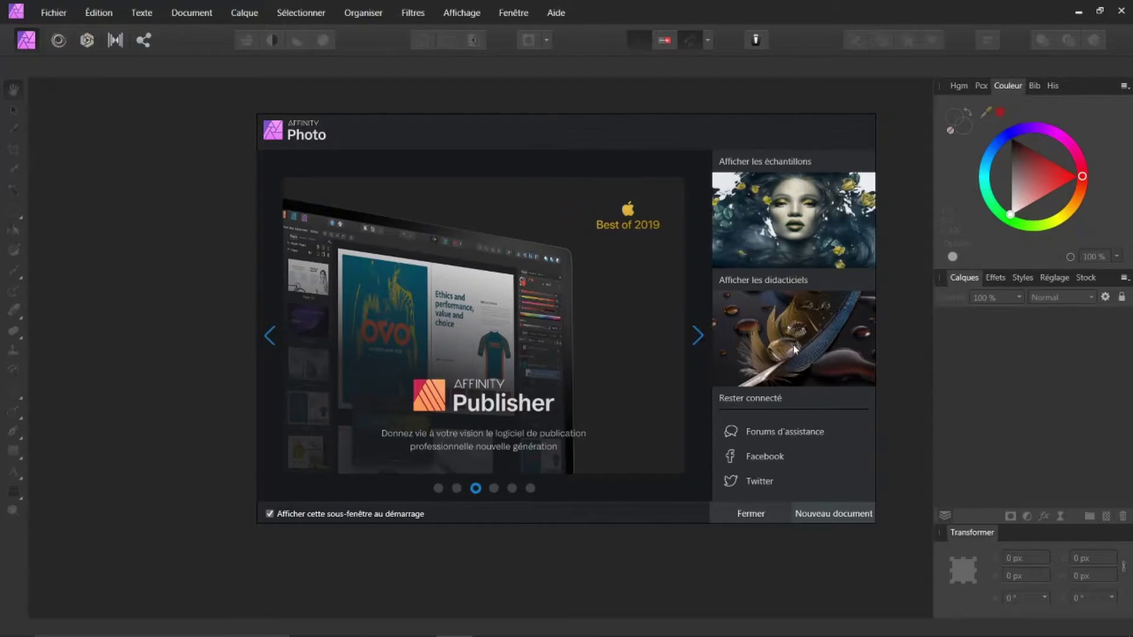
# Step: Close the Affinity Photo welcome dialog with Fermer
pyautogui.click(757, 515)
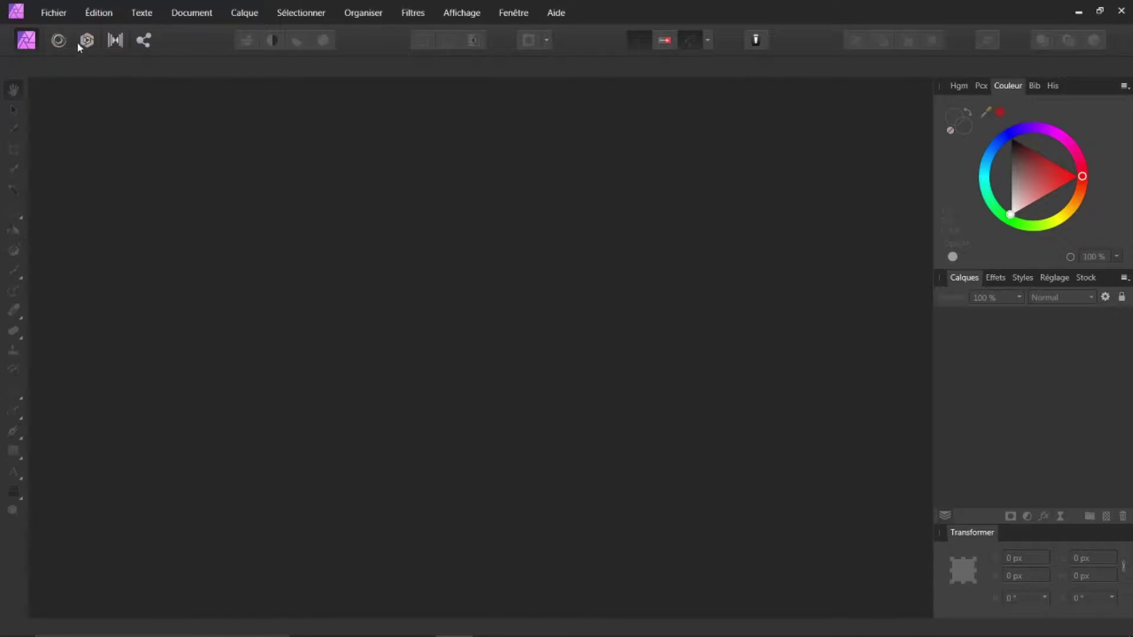
# Step: Open the first recent portrait file, the 625 × 625 px woman with red lipstick
pyautogui.click(53, 19)
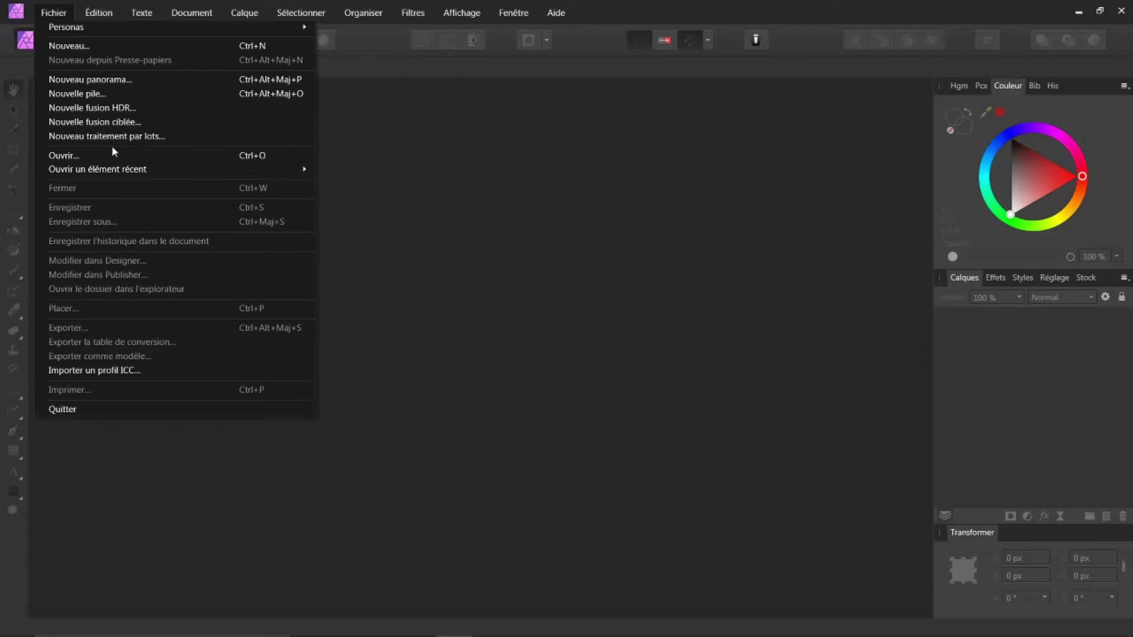
pyautogui.moveTo(181, 176)
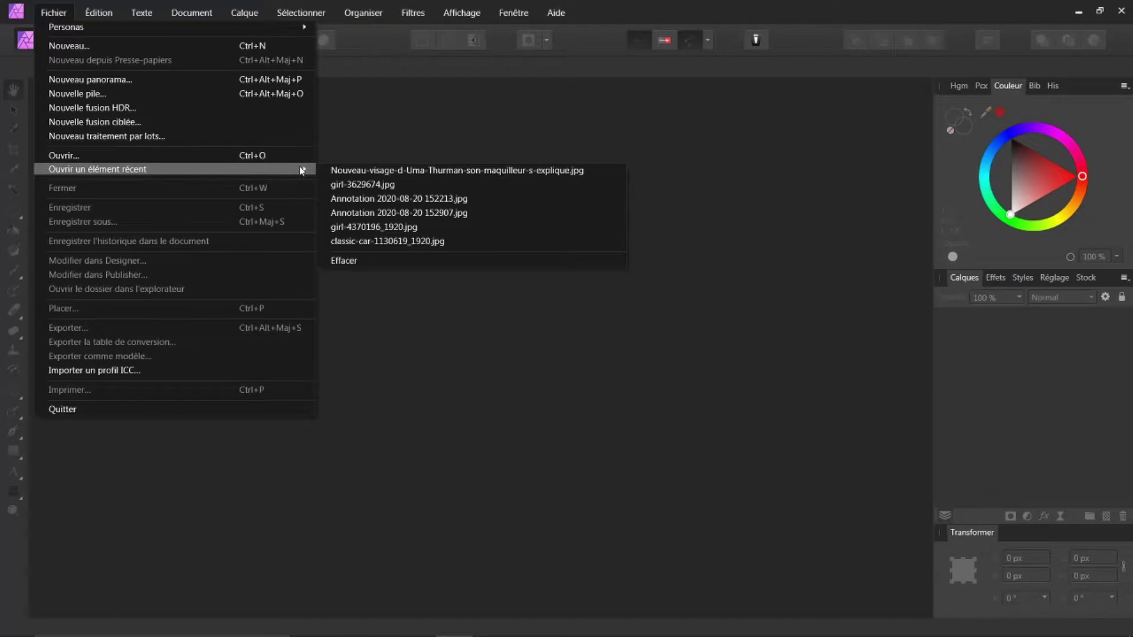
pyautogui.click(334, 172)
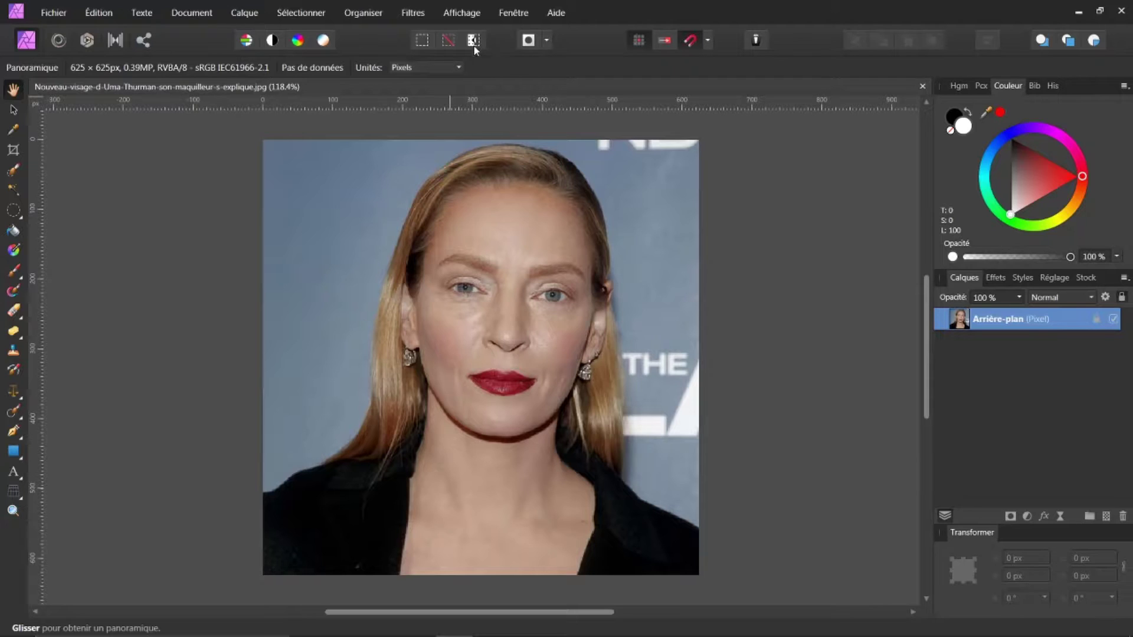
# Step: Show the Échantillons panel from Affichage > Studio and dock it in the right-hand dock
pyautogui.click(466, 15)
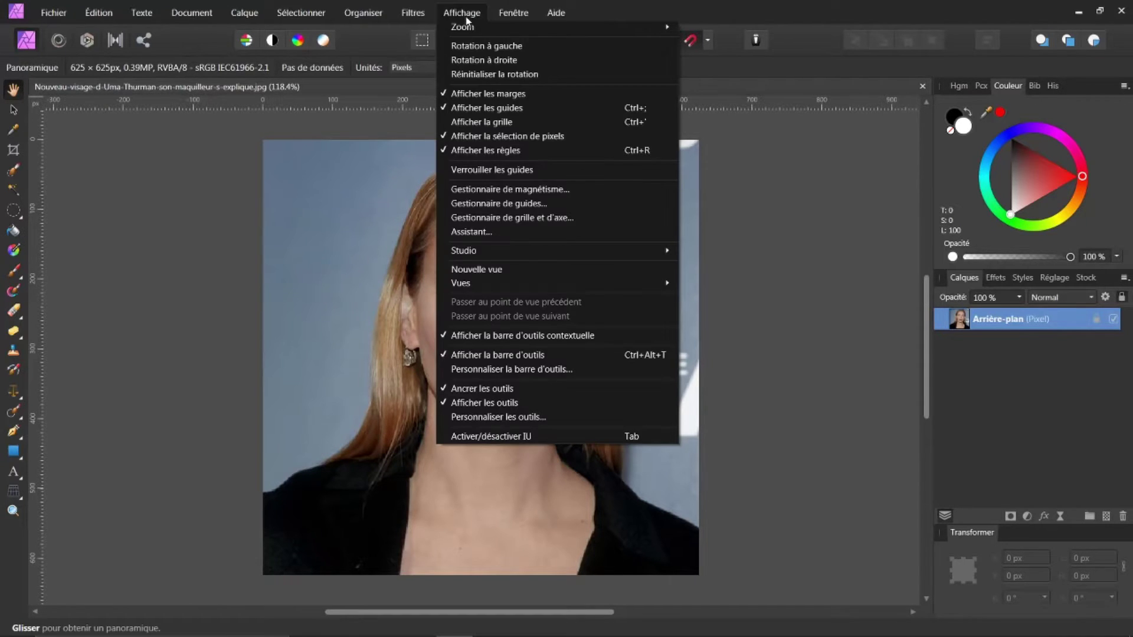
pyautogui.moveTo(603, 253)
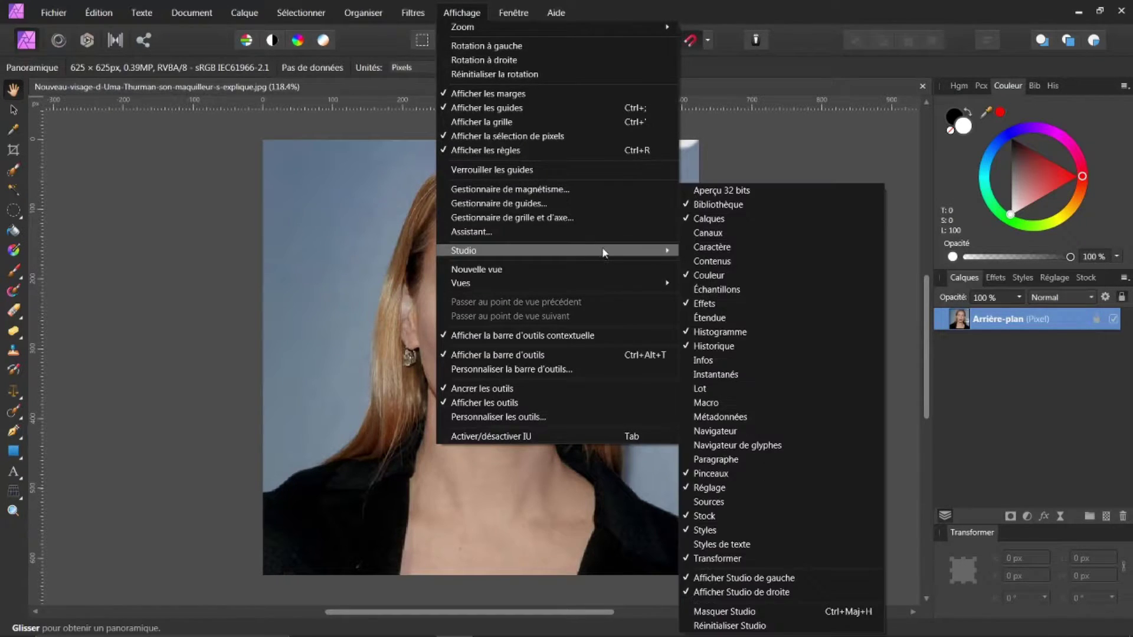
pyautogui.click(707, 291)
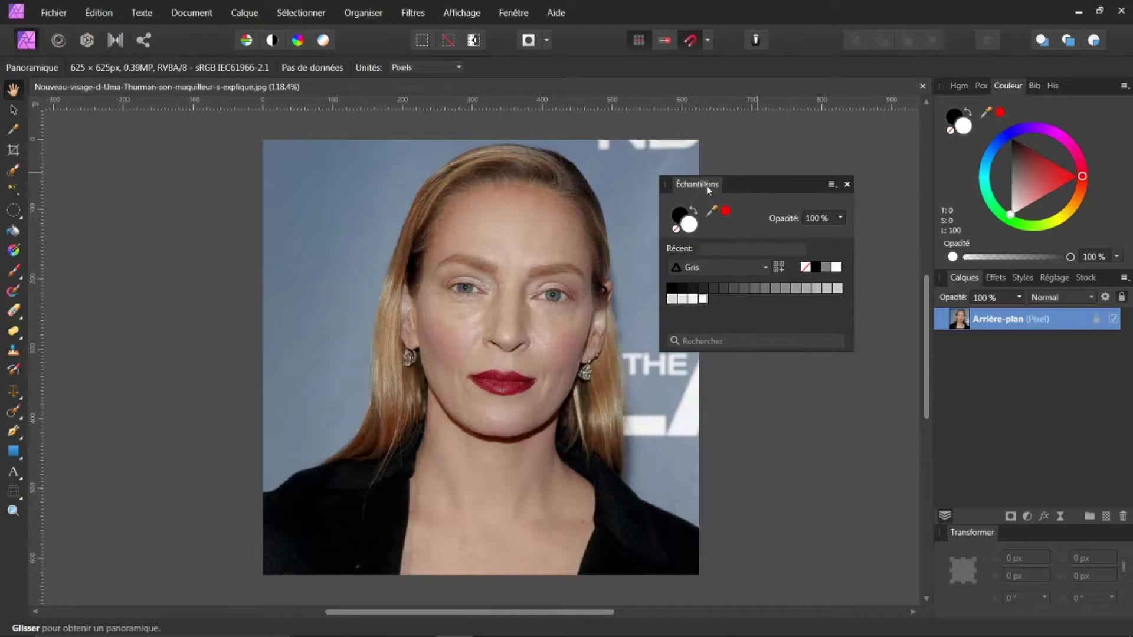
pyautogui.moveTo(706, 185); pyautogui.dragTo(1089, 87)
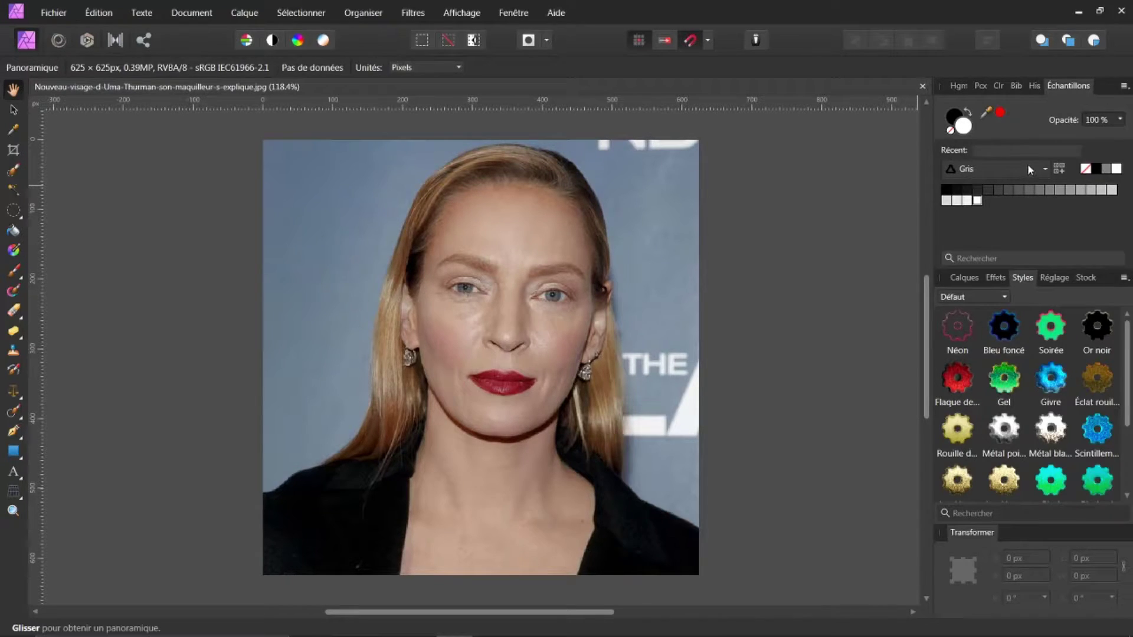
# Step: Preview the Couleurs and Dégradés palettes, go back to Gris, then open the Échantillons panel menu
pyautogui.click(1047, 168)
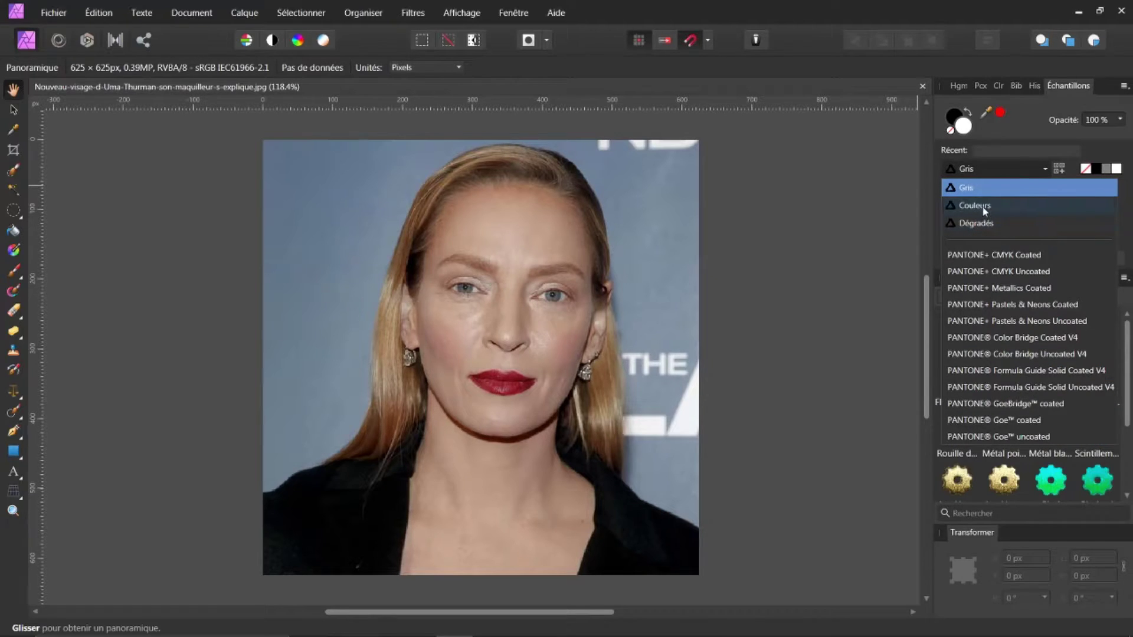
pyautogui.click(983, 206)
pyautogui.click(1046, 170)
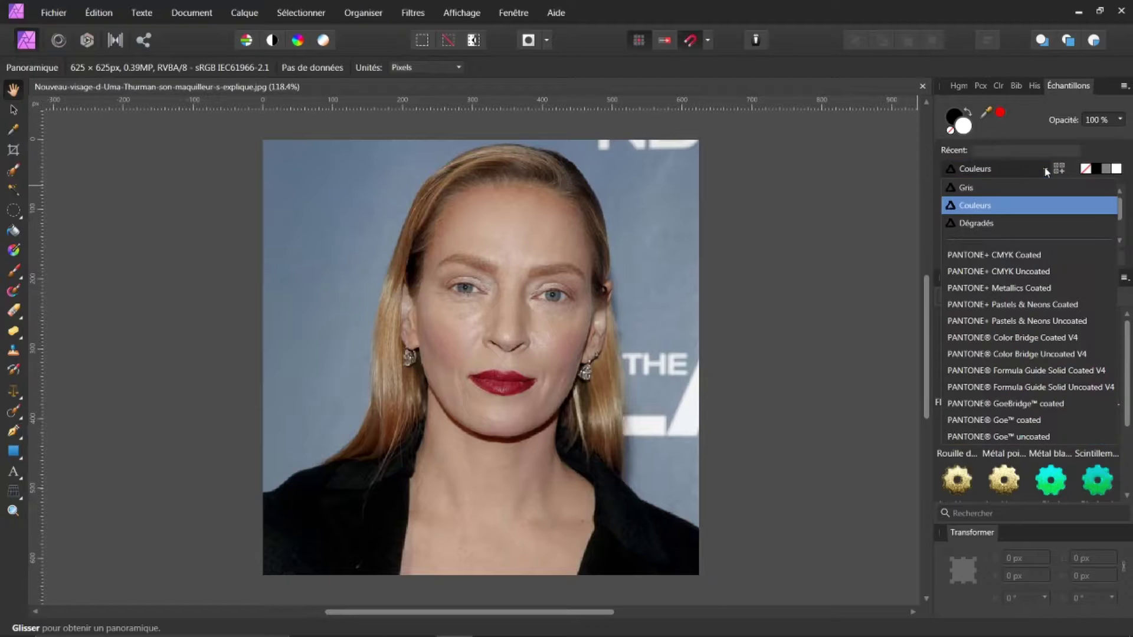
pyautogui.click(989, 224)
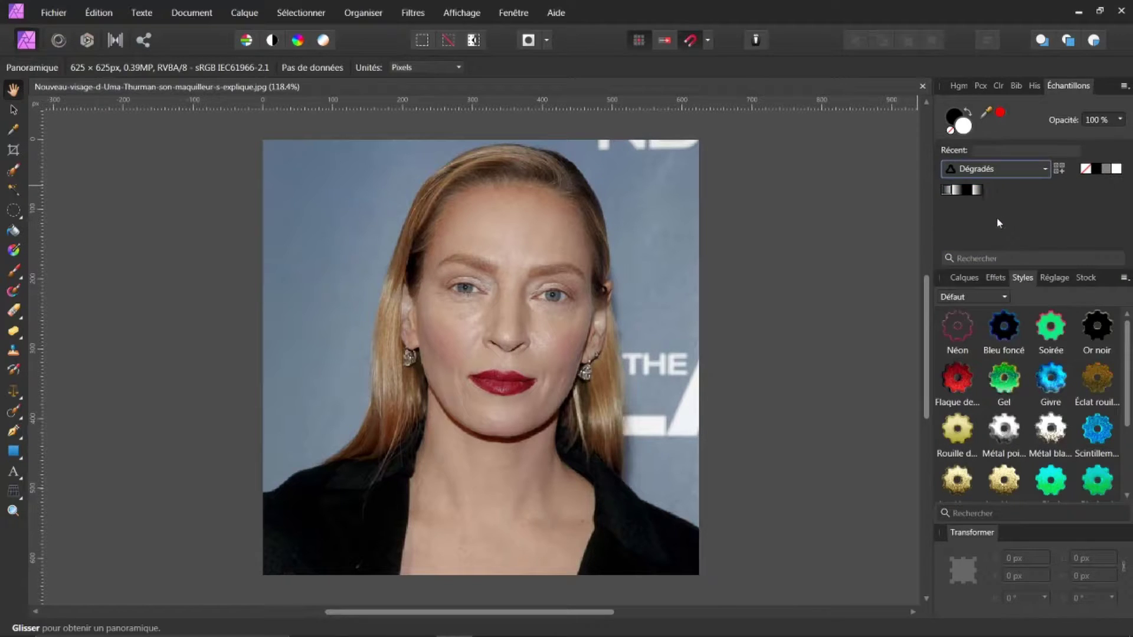
pyautogui.click(1046, 171)
pyautogui.click(994, 187)
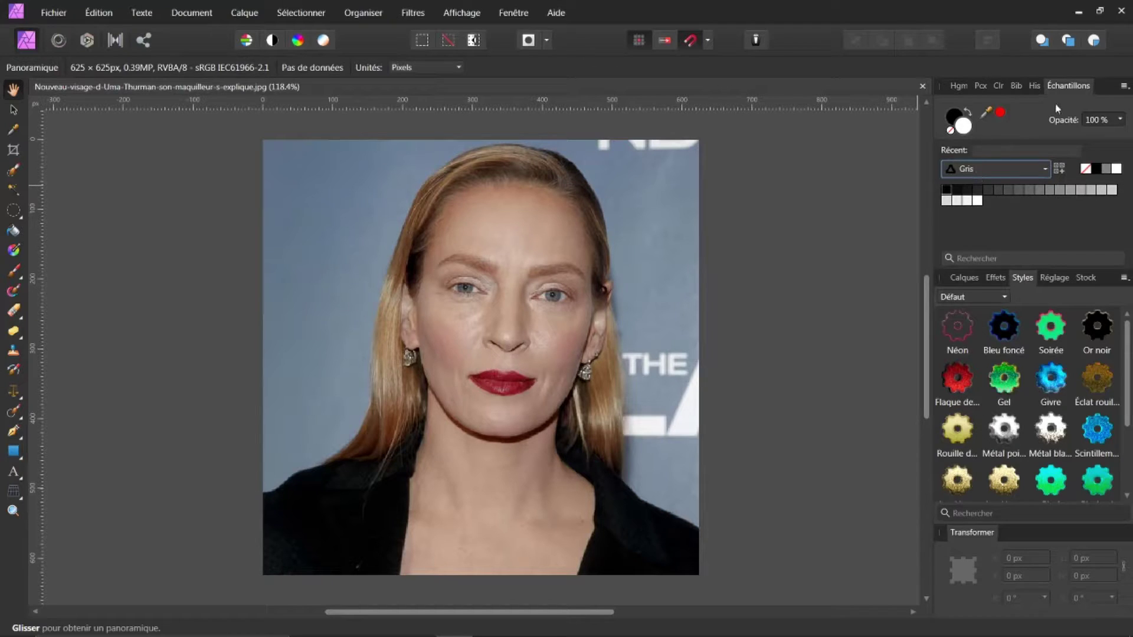
pyautogui.click(1124, 87)
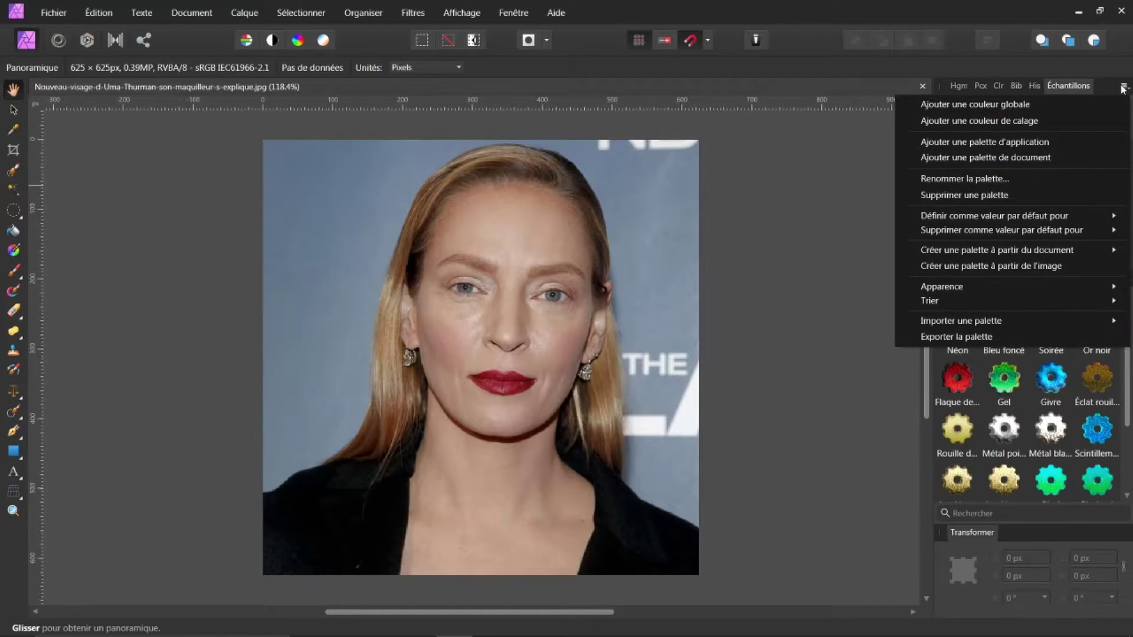
# Step: Start Créer une palette à partir de l'image and load the girl-3629674 photo as its source
pyautogui.click(986, 269)
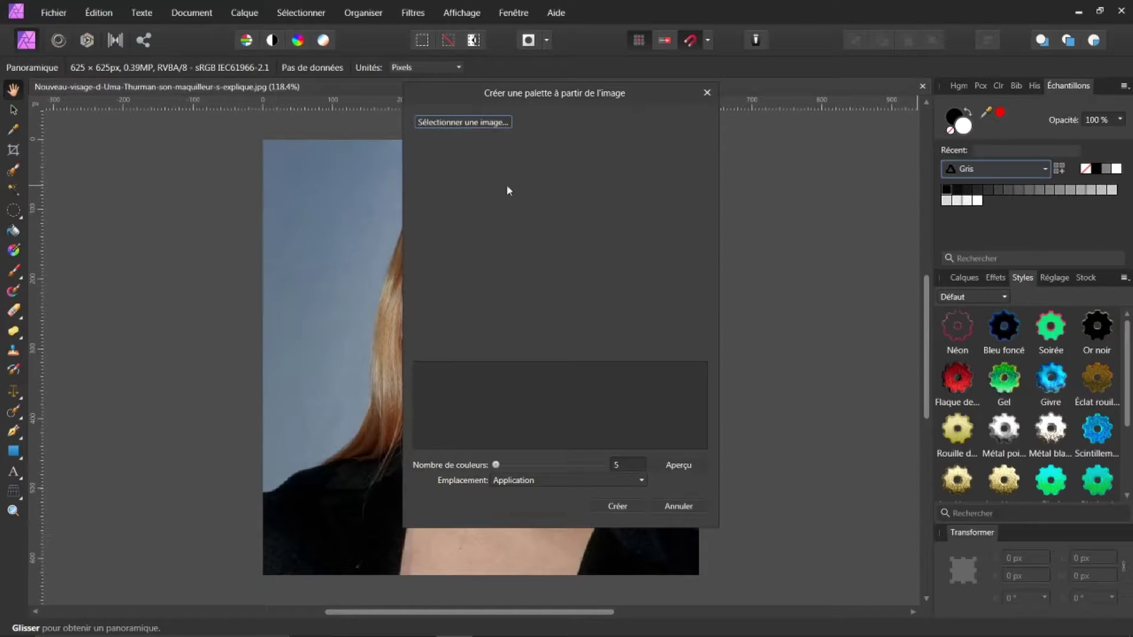
pyautogui.click(459, 123)
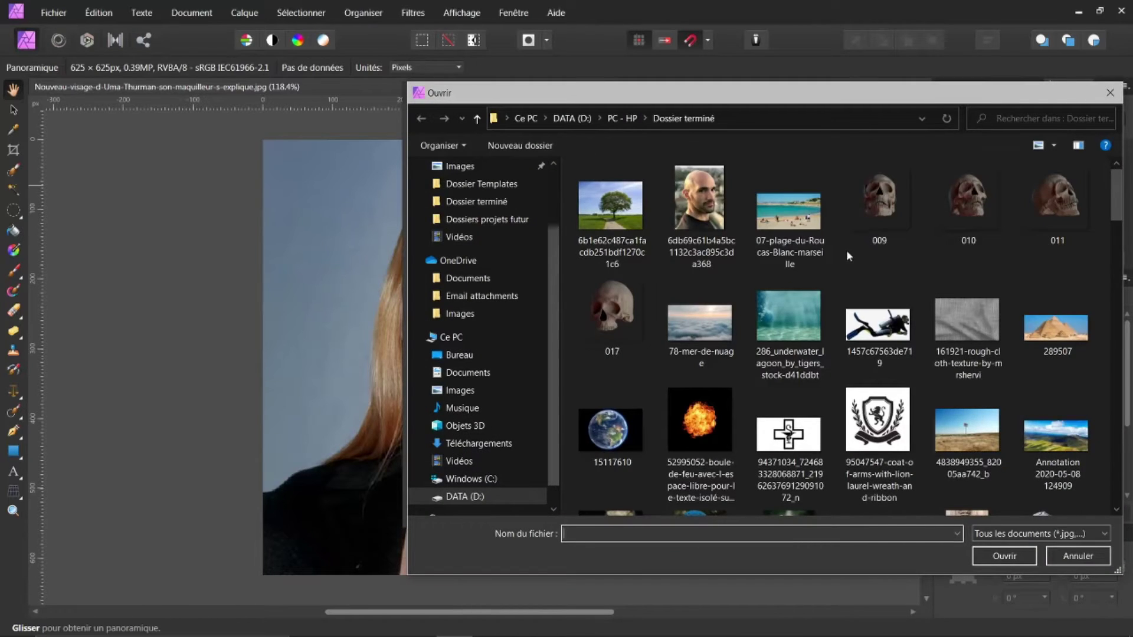
pyautogui.scroll(-10, 848, 250)
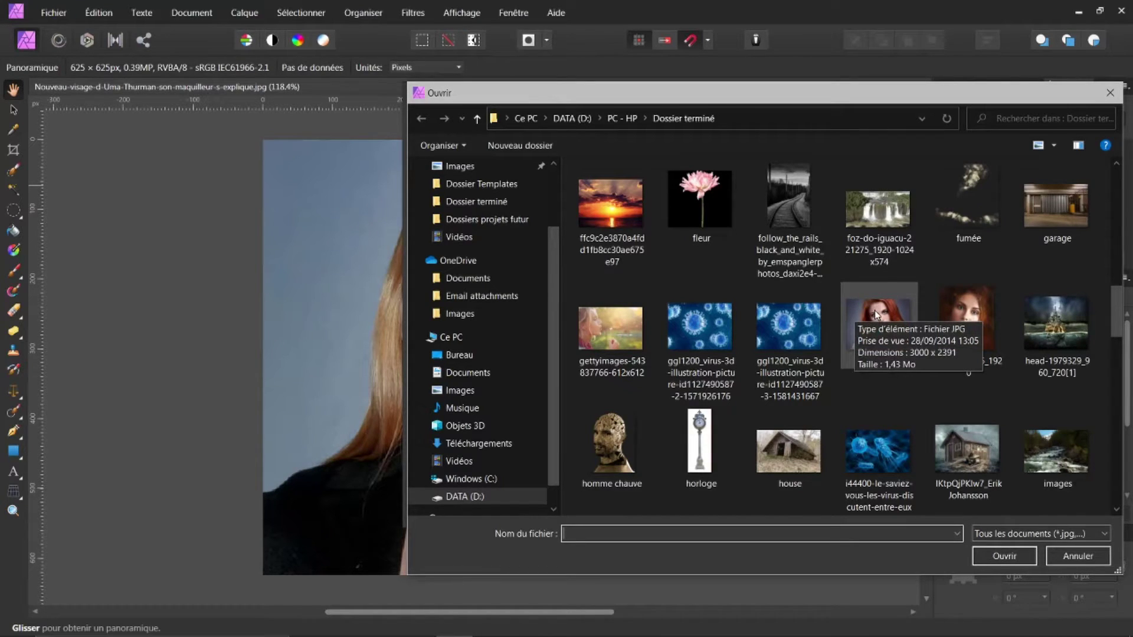
pyautogui.click(874, 309)
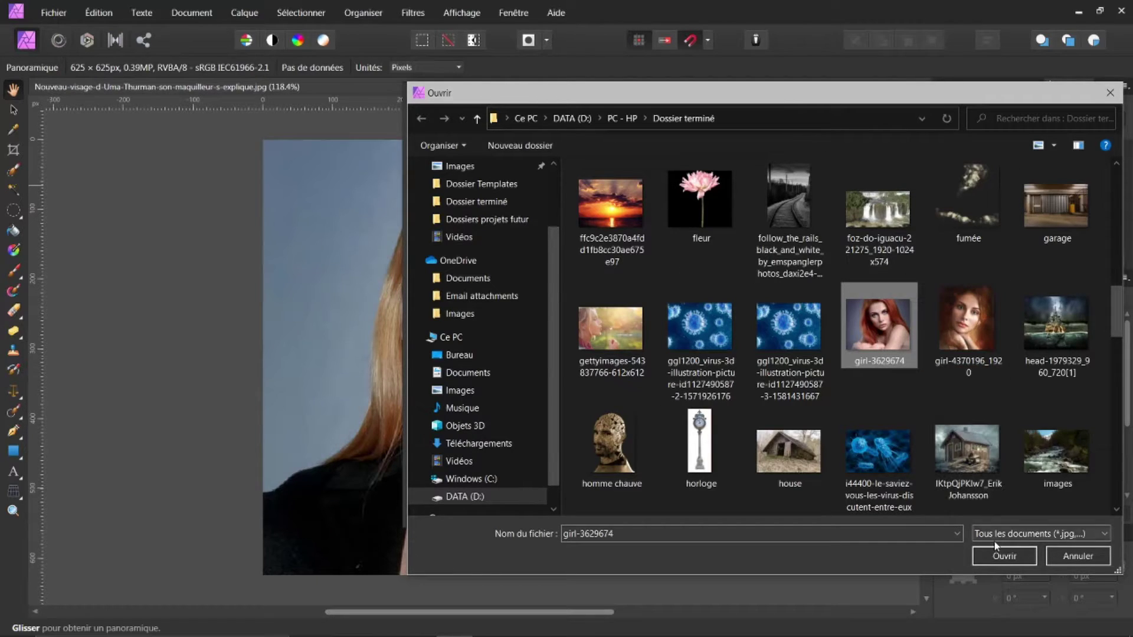
pyautogui.click(997, 560)
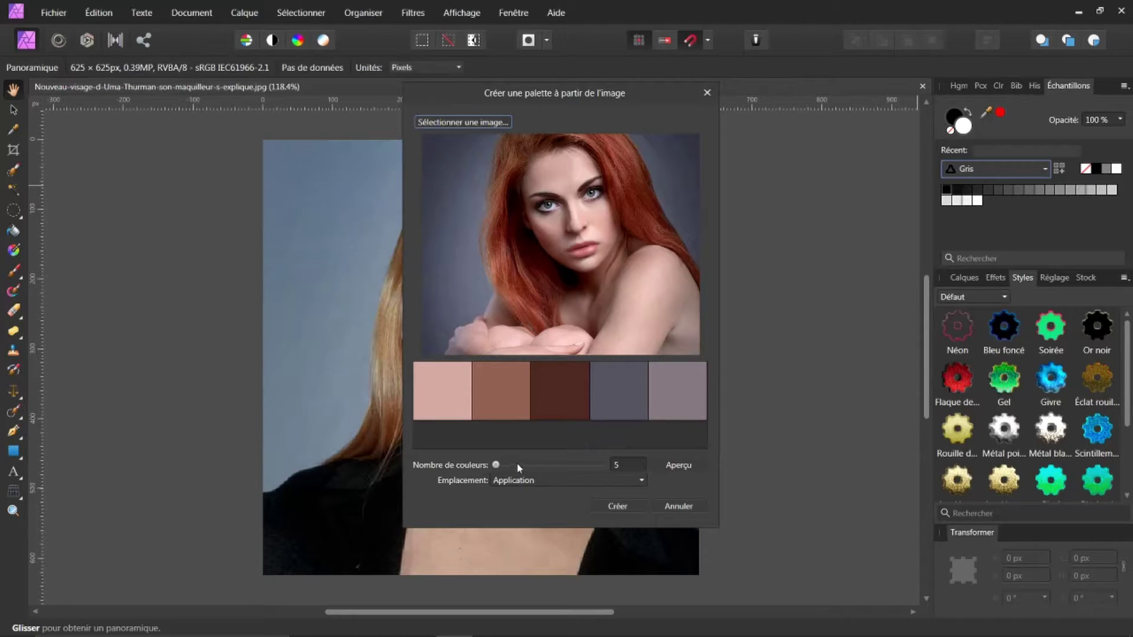
# Step: Set Nombre de couleurs to 3, preview the extracted colours, and create the girl-3629674 palette
pyautogui.moveTo(497, 465); pyautogui.dragTo(508, 467)
pyautogui.moveTo(506, 465); pyautogui.dragTo(487, 467)
pyautogui.click(684, 467)
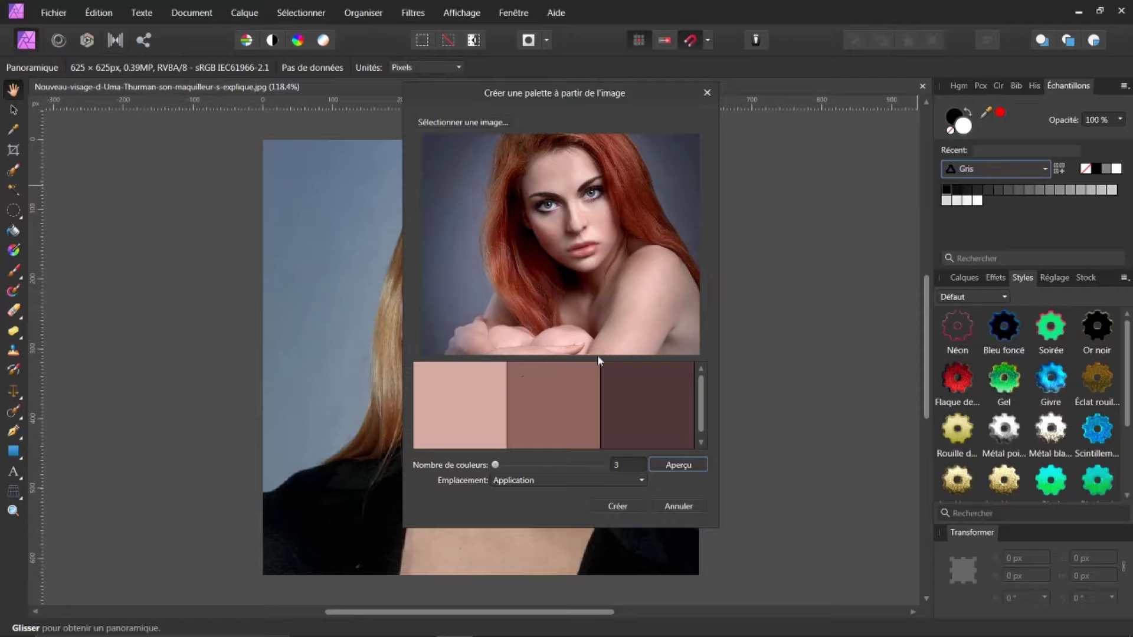
pyautogui.click(614, 507)
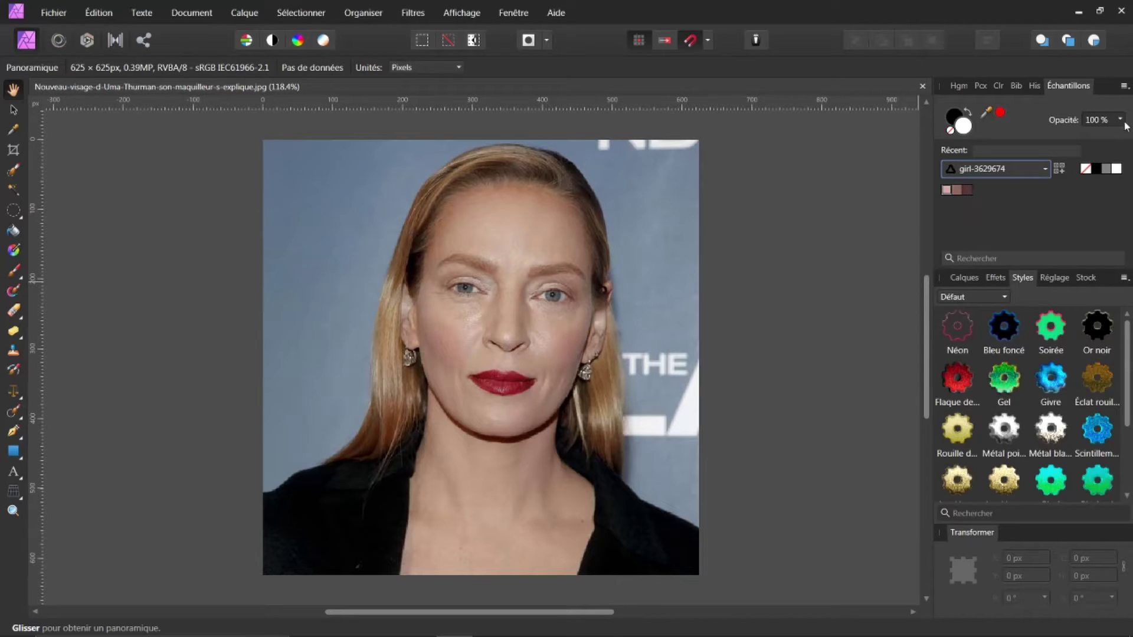
# Step: Set the Échantillons panel appearance to Grand for the girl-3629674 swatches
pyautogui.click(1126, 87)
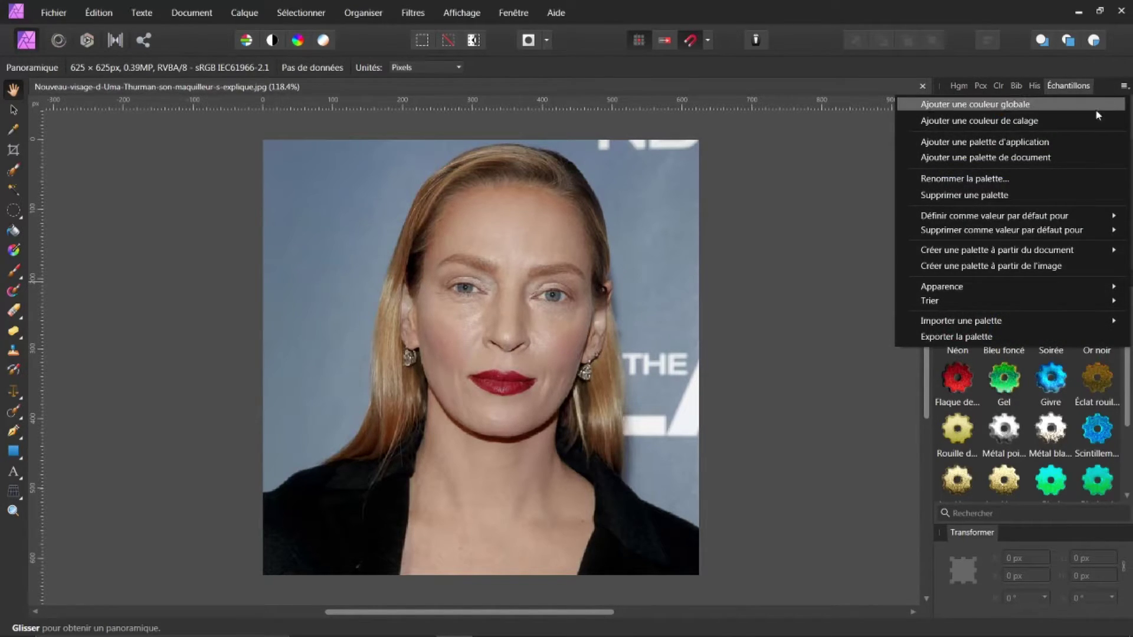
pyautogui.moveTo(970, 281)
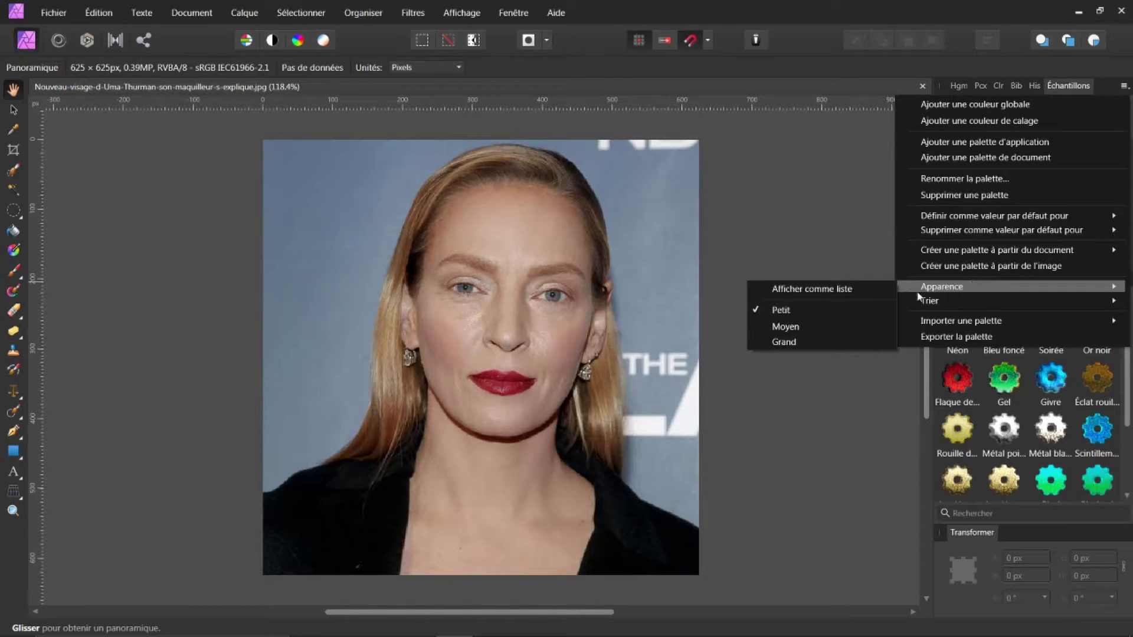
pyautogui.click(797, 342)
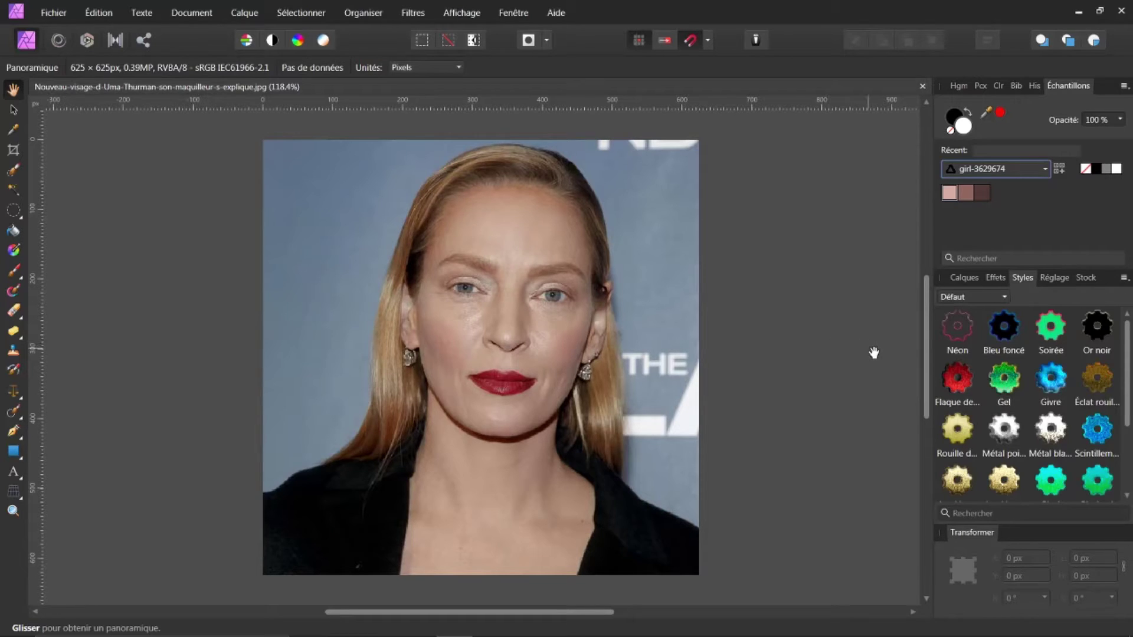
# Step: From the Calques panel, add a Courbe de transfert et de dégradés adjustment layer
pyautogui.click(965, 280)
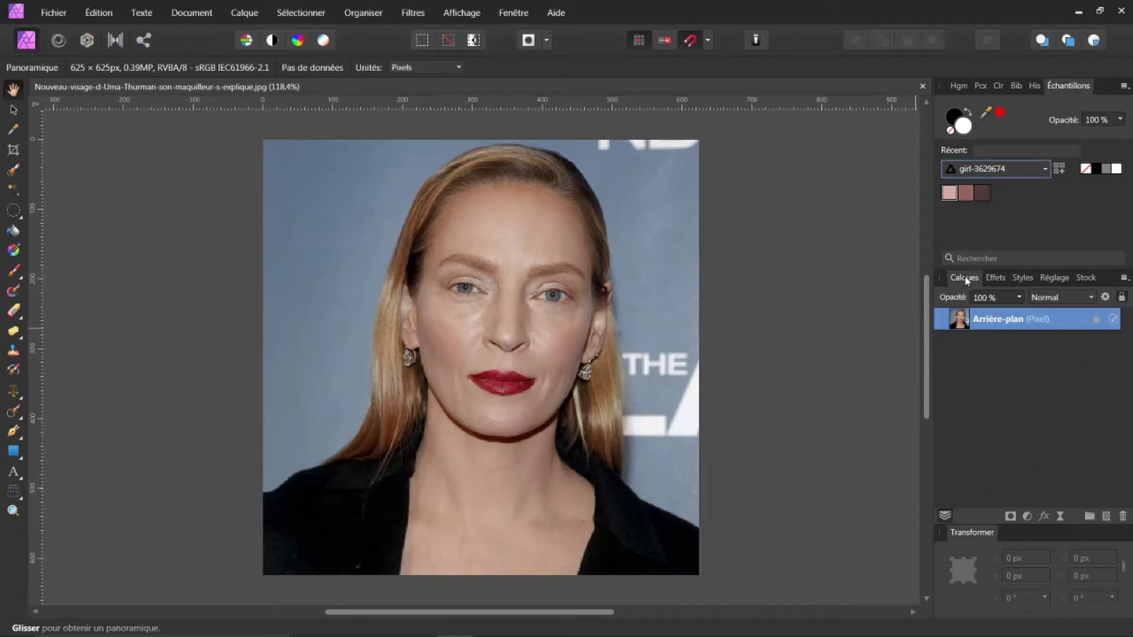
pyautogui.click(1027, 515)
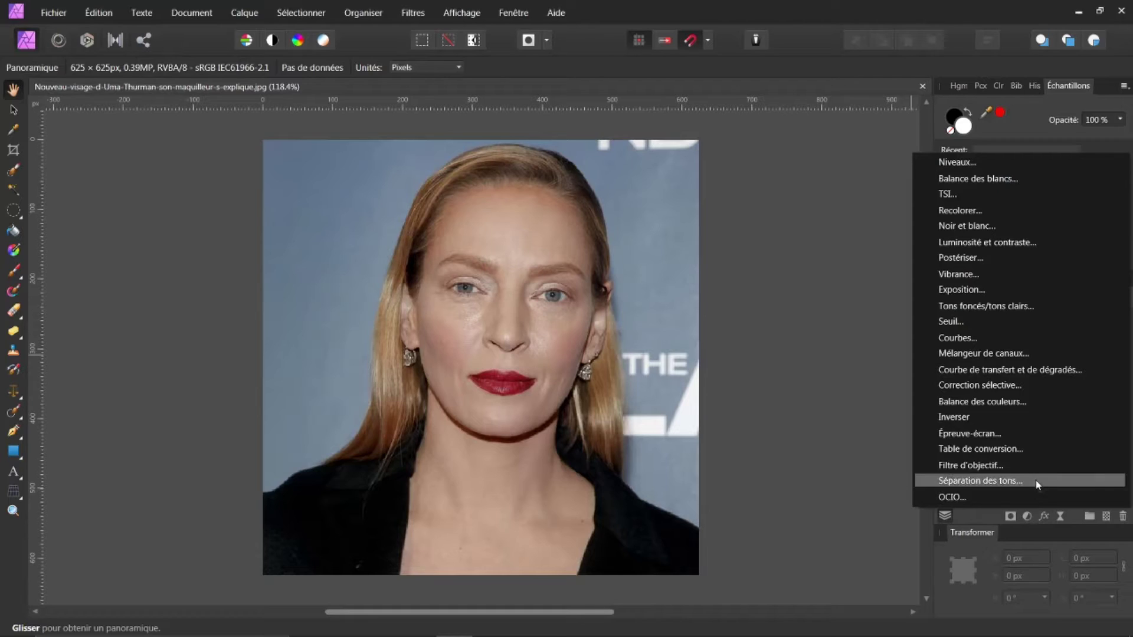
pyautogui.click(1007, 370)
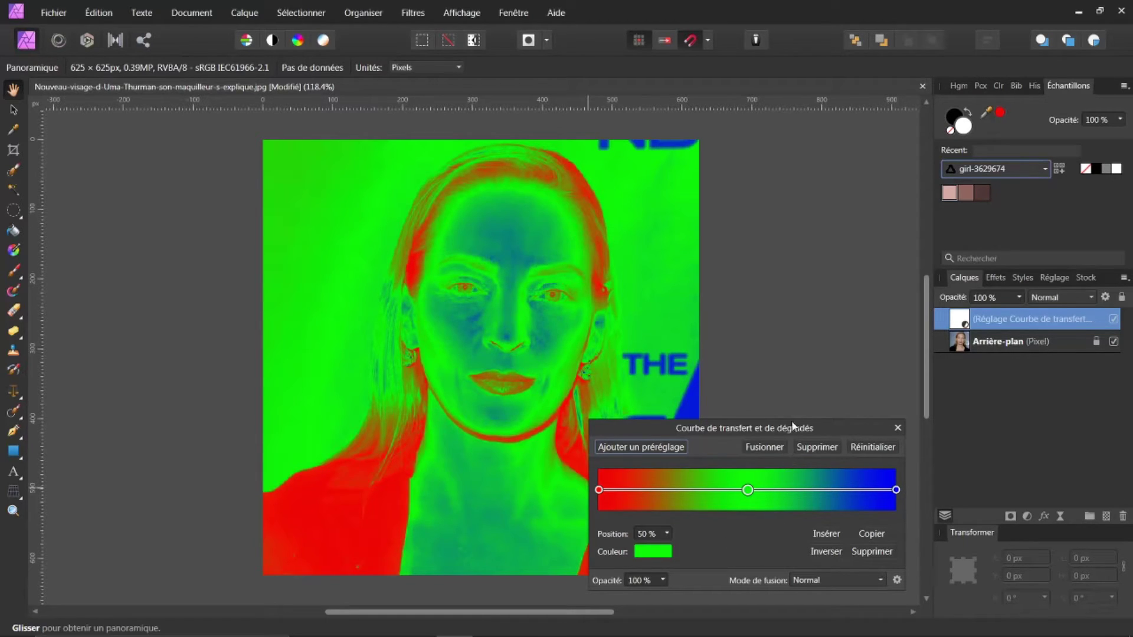
# Step: Recolour the left gradient stop with a dark brown sampled by eyedropper from the girl-3629674 swatches
pyautogui.click(599, 490)
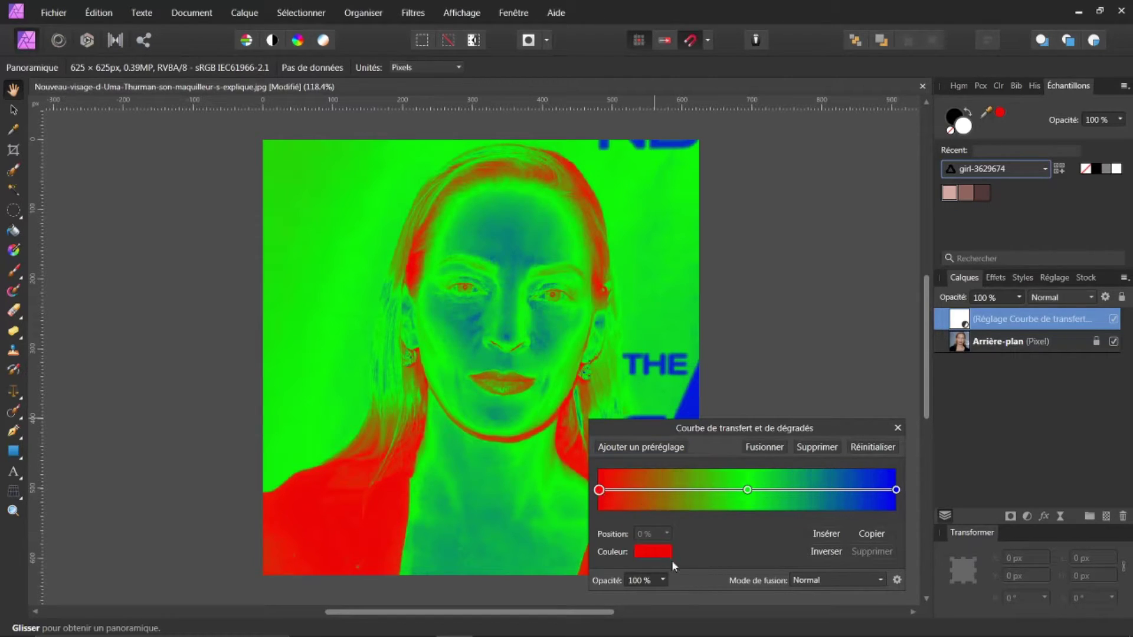
pyautogui.click(646, 551)
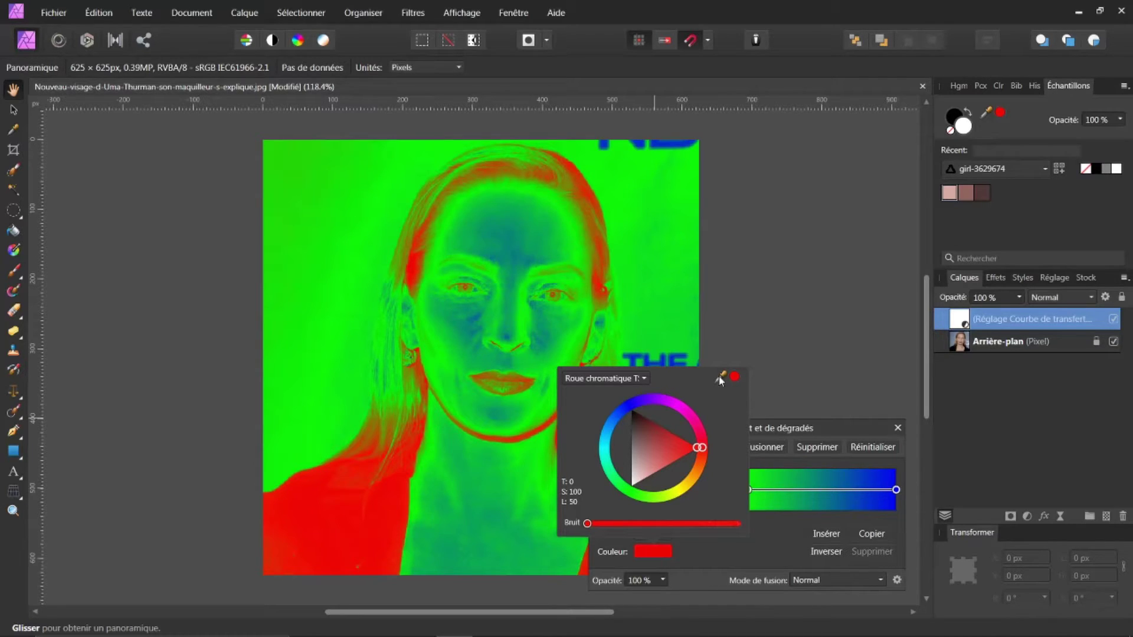
pyautogui.moveTo(719, 377); pyautogui.dragTo(982, 194)
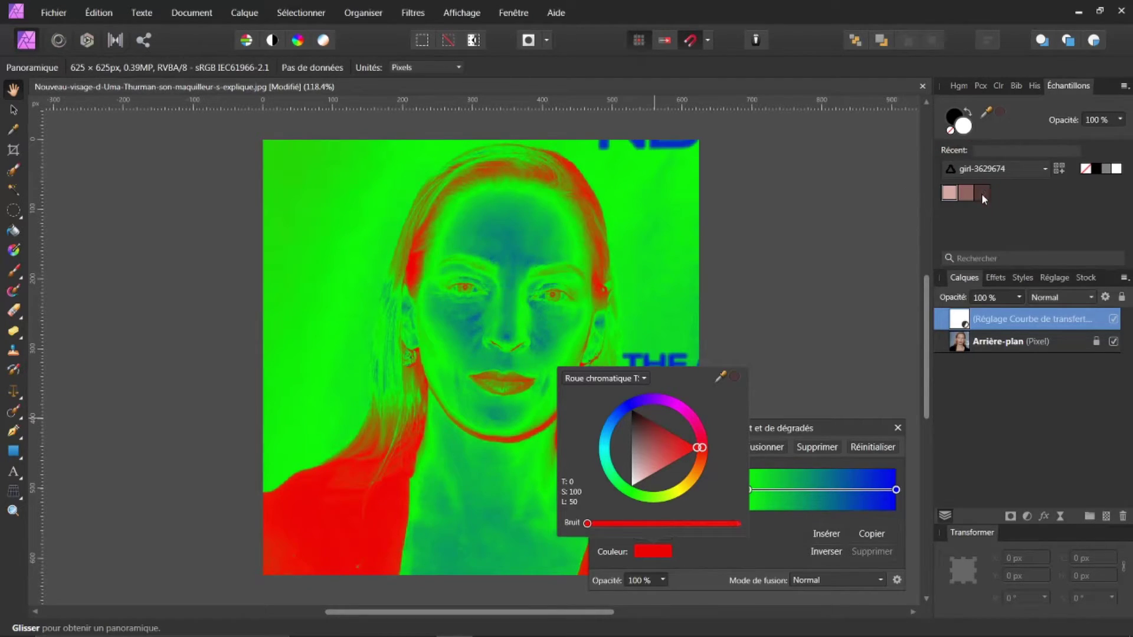
pyautogui.click(733, 374)
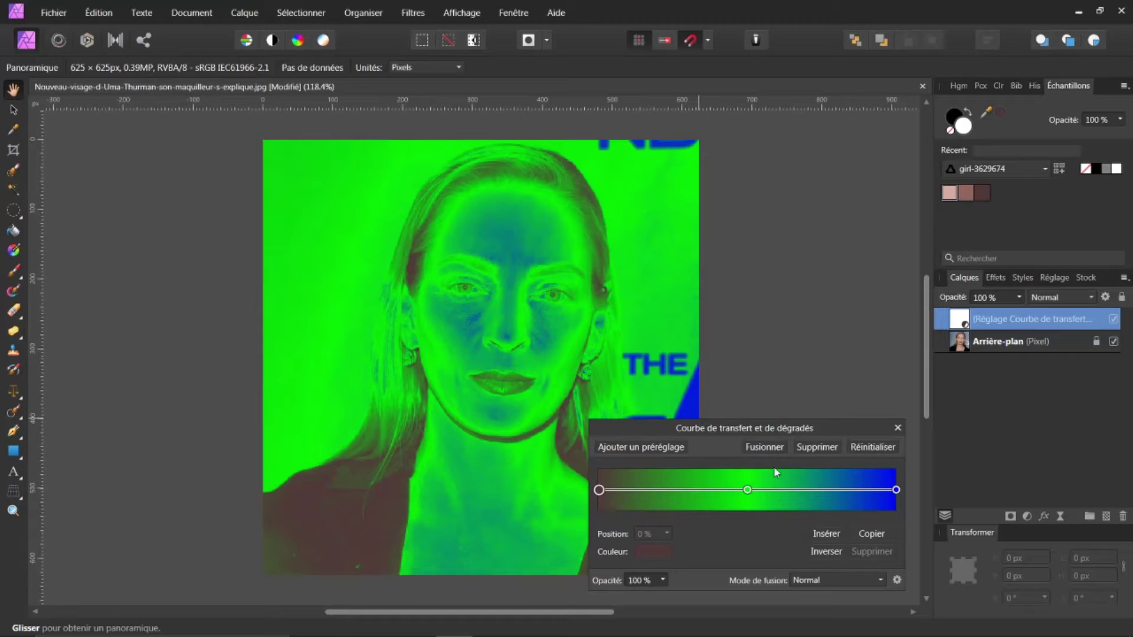
# Step: Recolour the middle gradient stop with a brownish-pink skin tone sampled by eyedropper
pyautogui.click(748, 490)
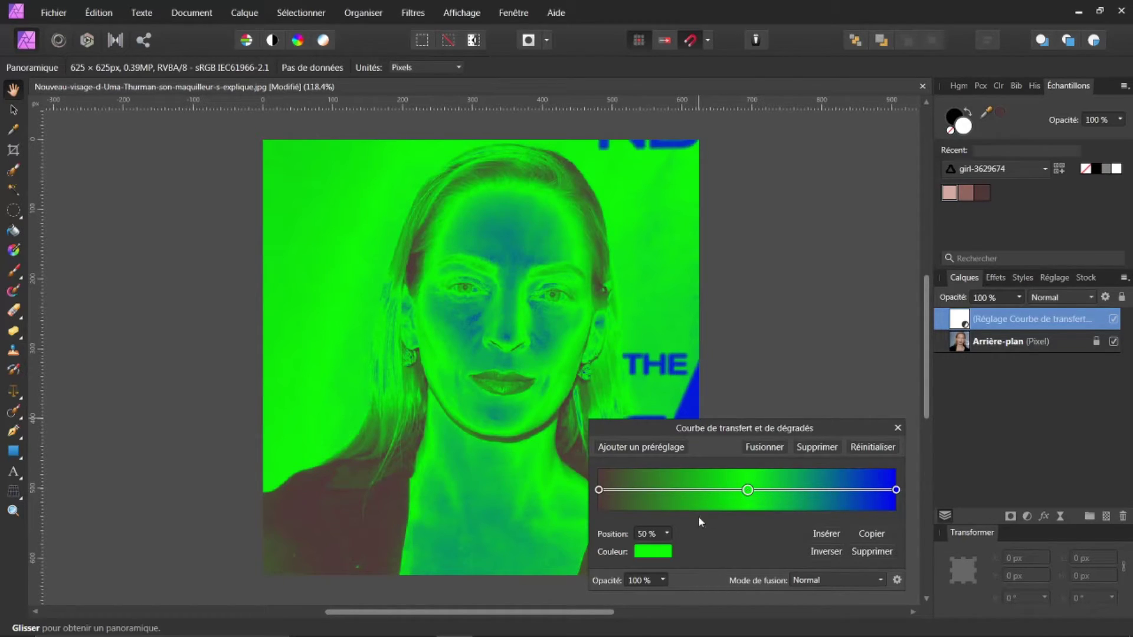
pyautogui.click(653, 553)
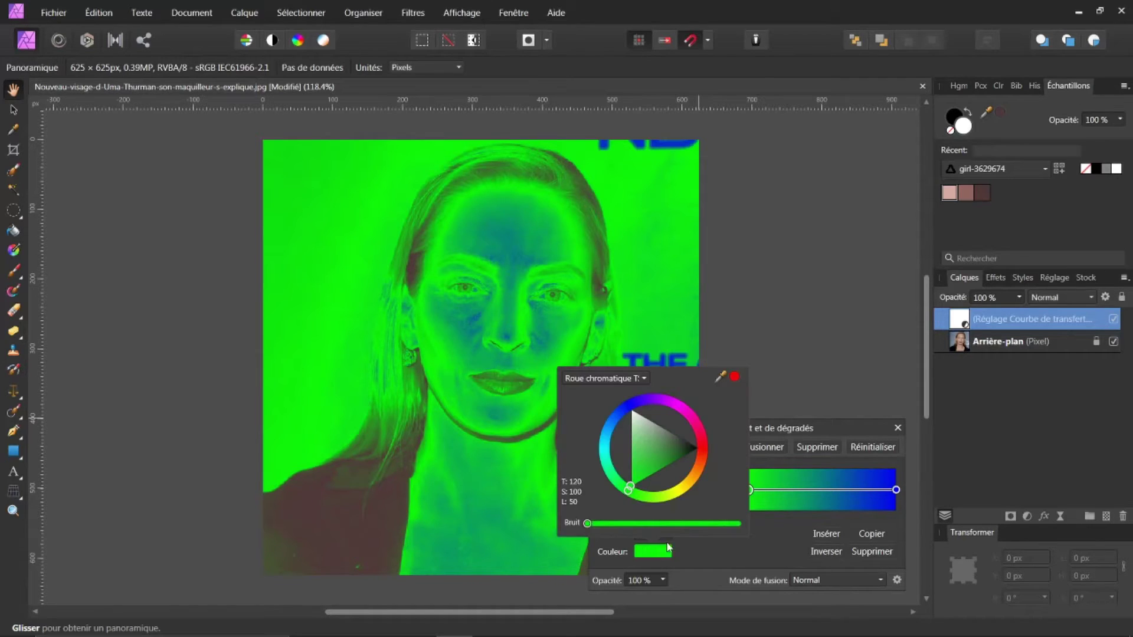
pyautogui.click(718, 377)
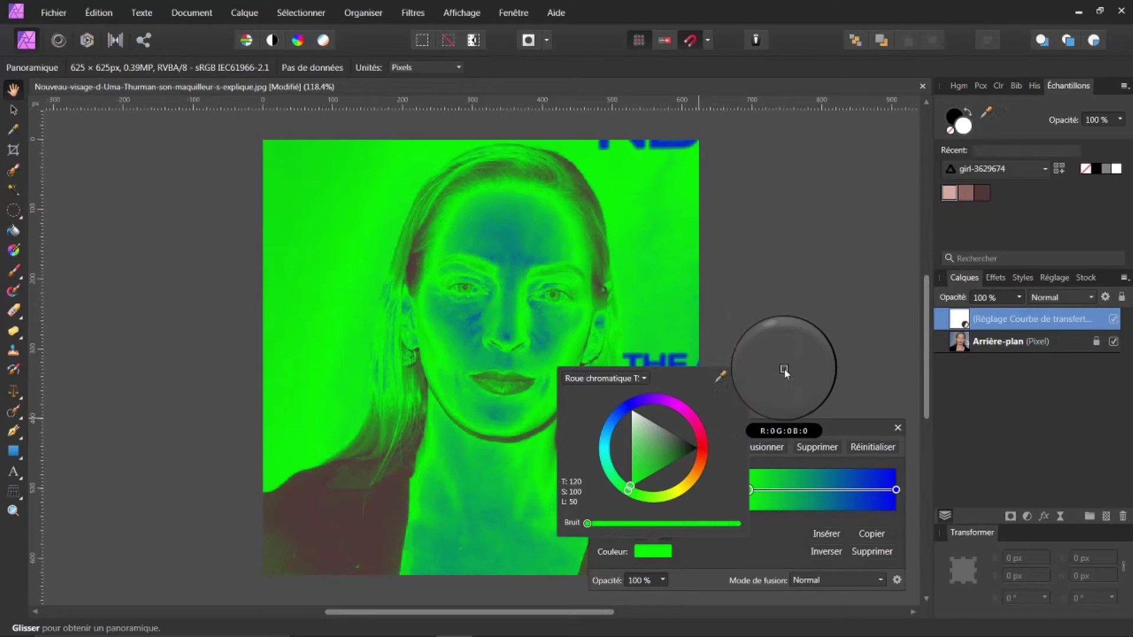
pyautogui.moveTo(825, 323); pyautogui.dragTo(964, 196)
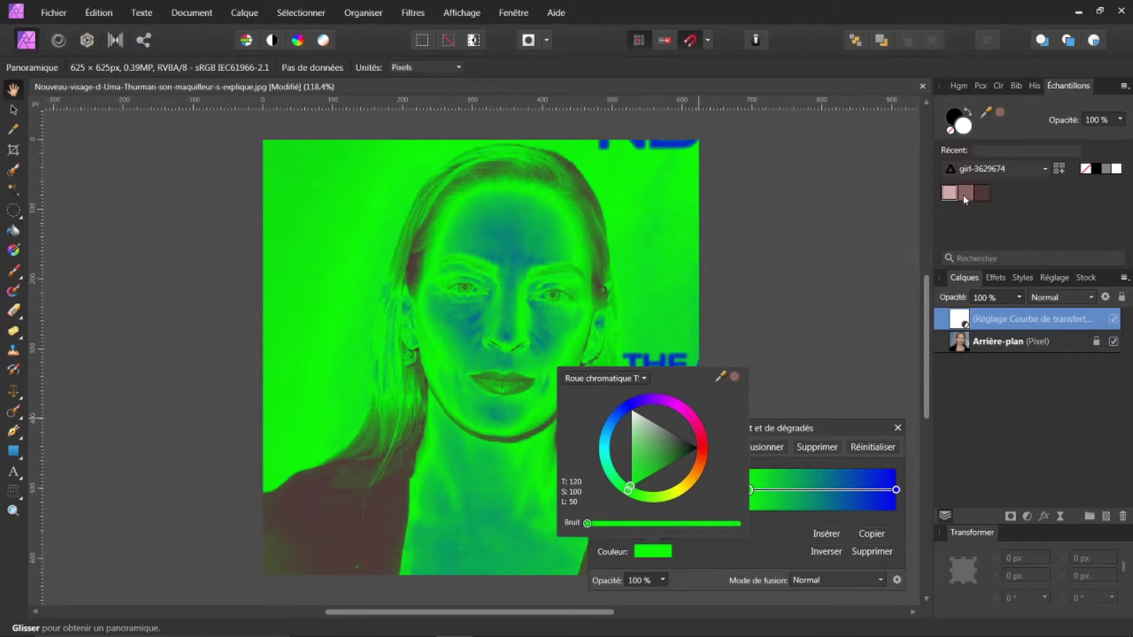
pyautogui.click(734, 378)
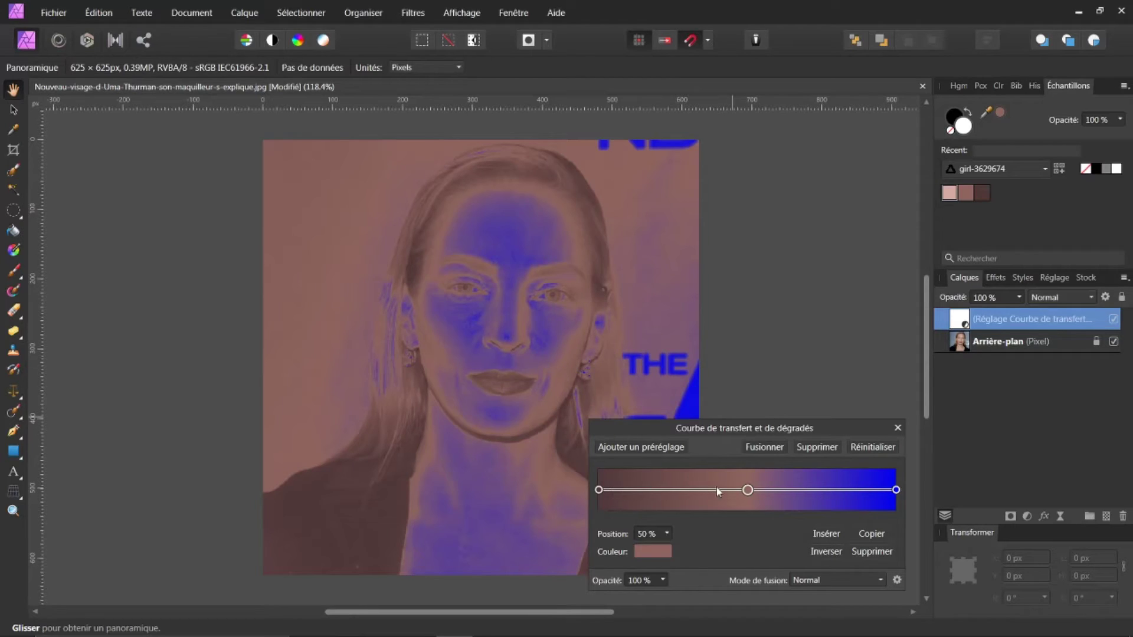
# Step: Change the gradient's lightest stop from blue to a light skin pink sampled with the eyedropper
pyautogui.click(896, 490)
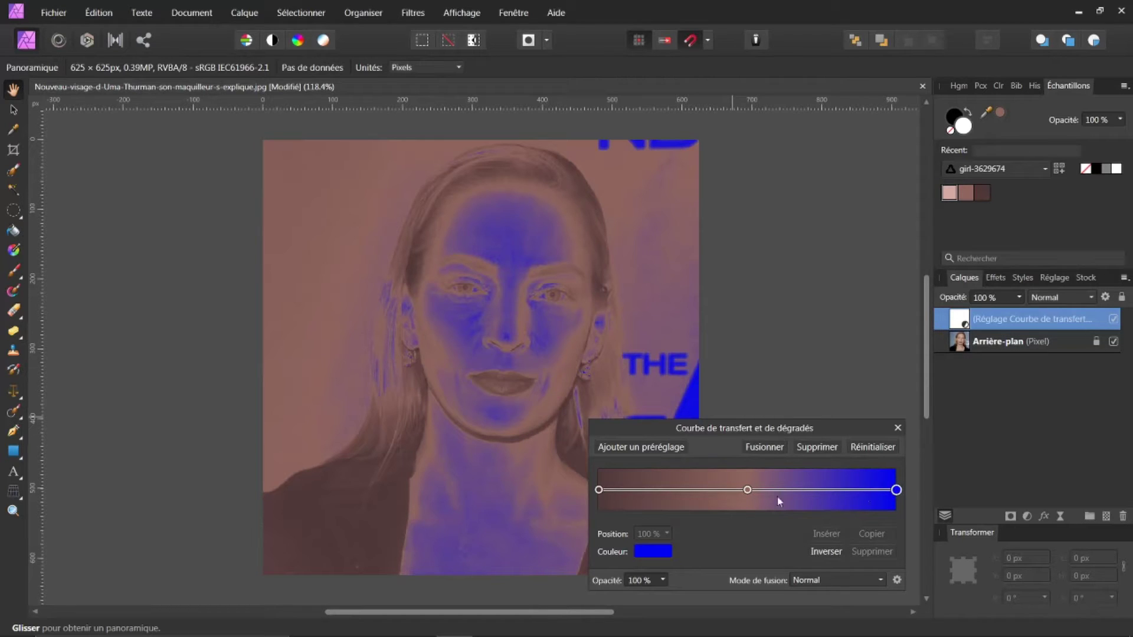
pyautogui.click(654, 551)
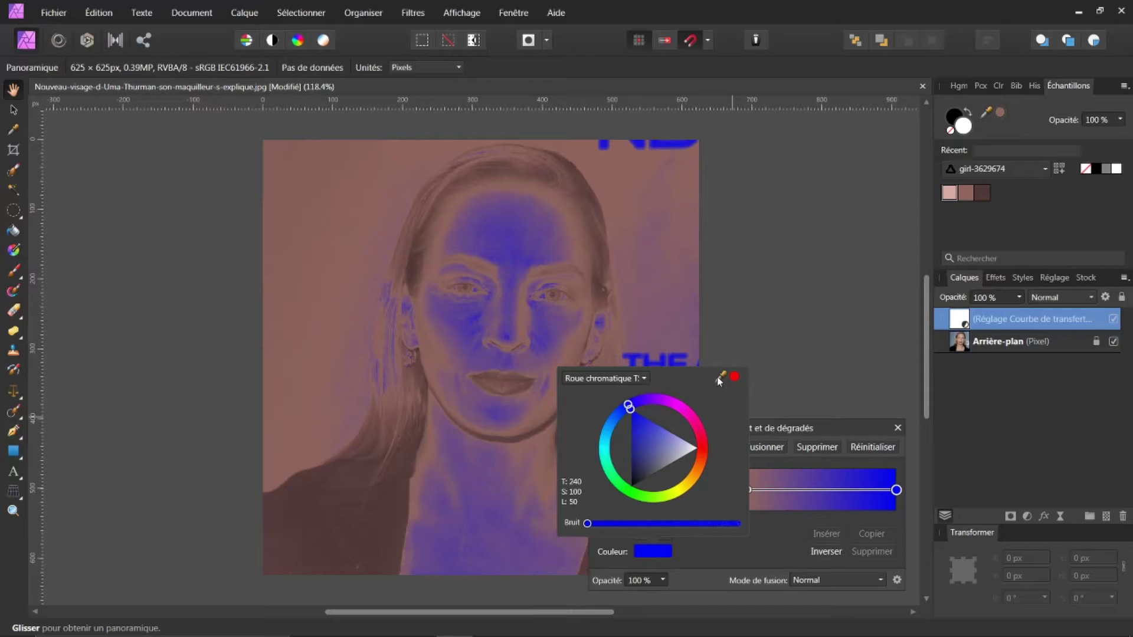
pyautogui.moveTo(720, 376); pyautogui.dragTo(949, 194)
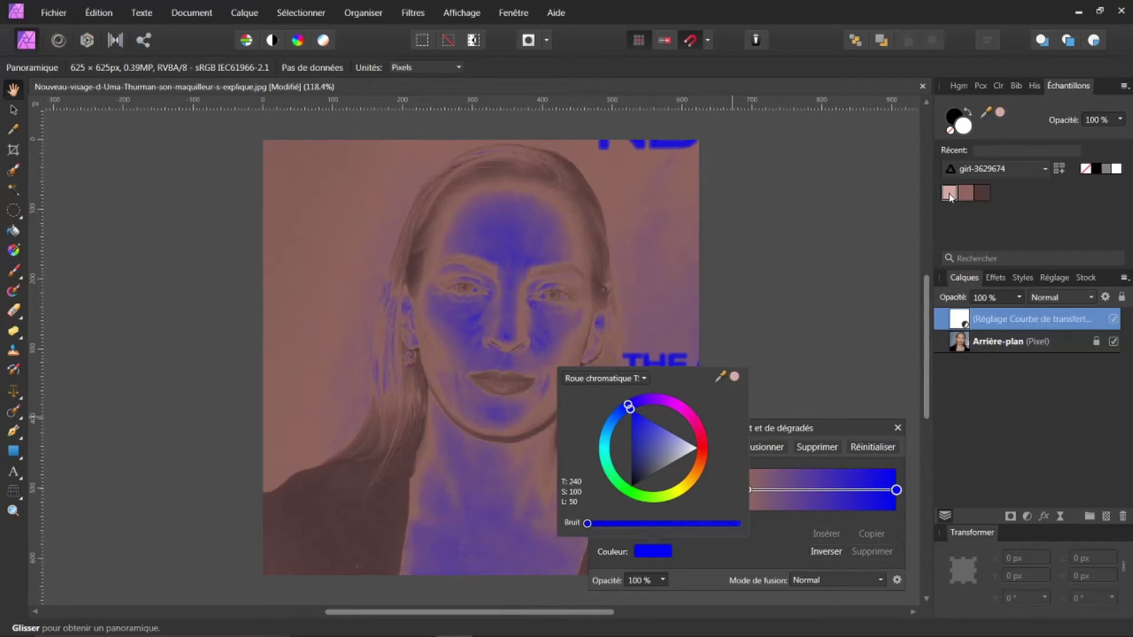
pyautogui.click(734, 377)
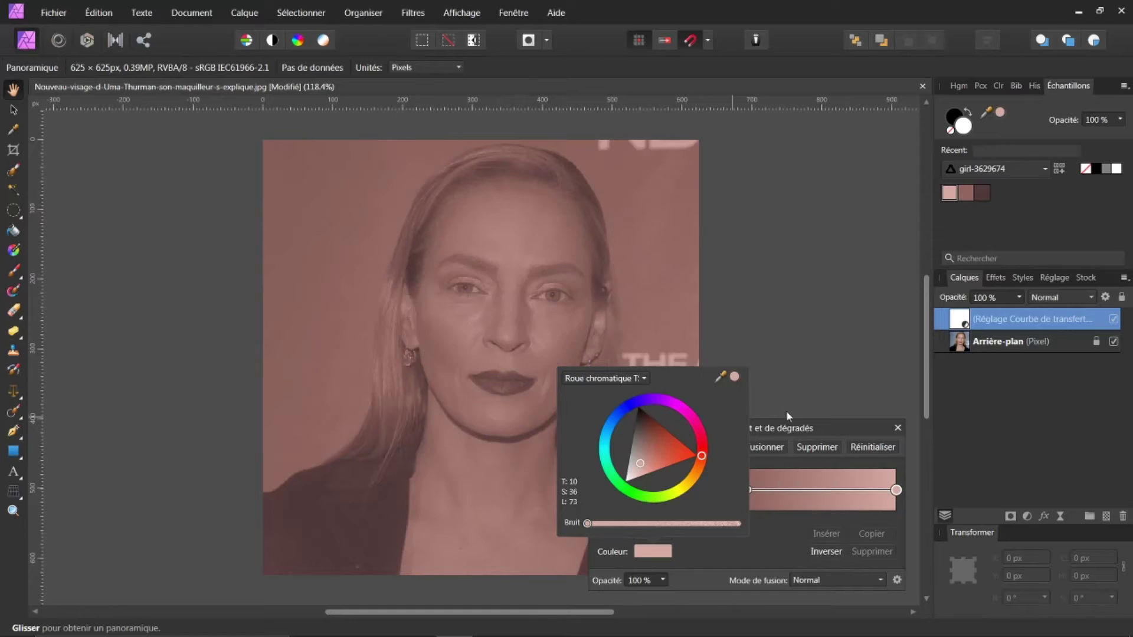
pyautogui.click(876, 423)
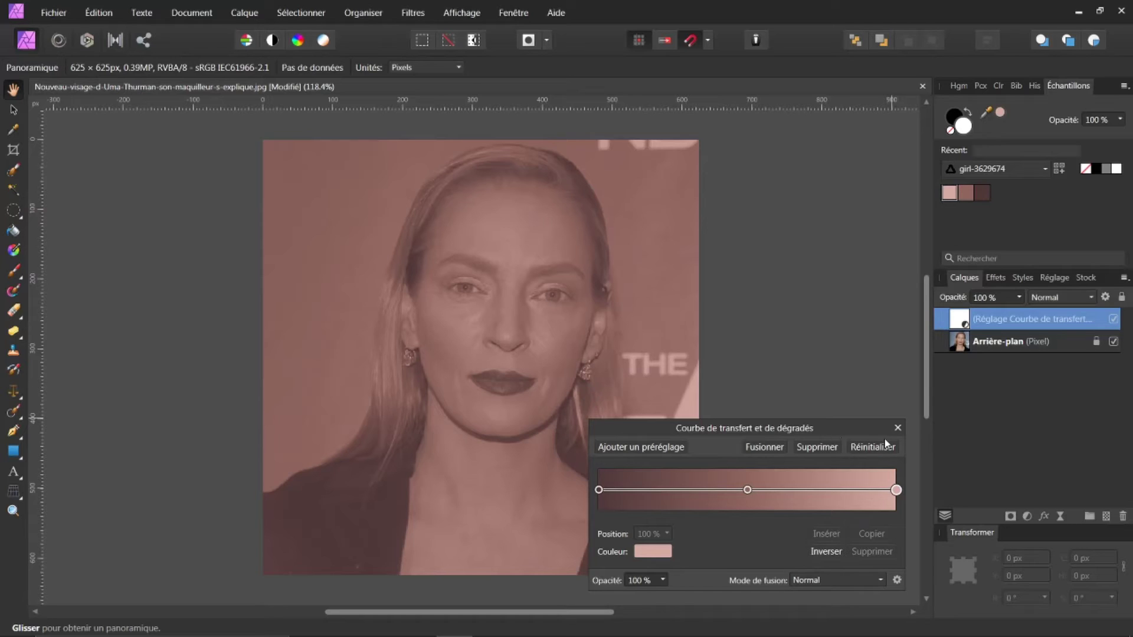
# Step: Close the Courbe de transfert editor and set the layer blend mode to Lumière tamisée
pyautogui.click(896, 429)
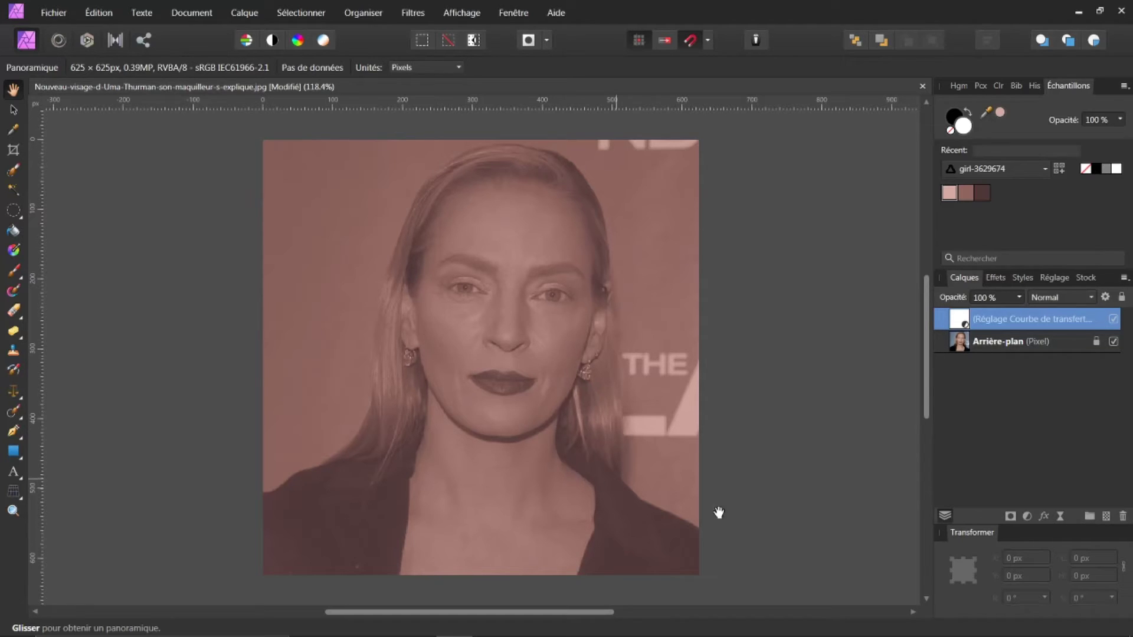
pyautogui.click(1091, 299)
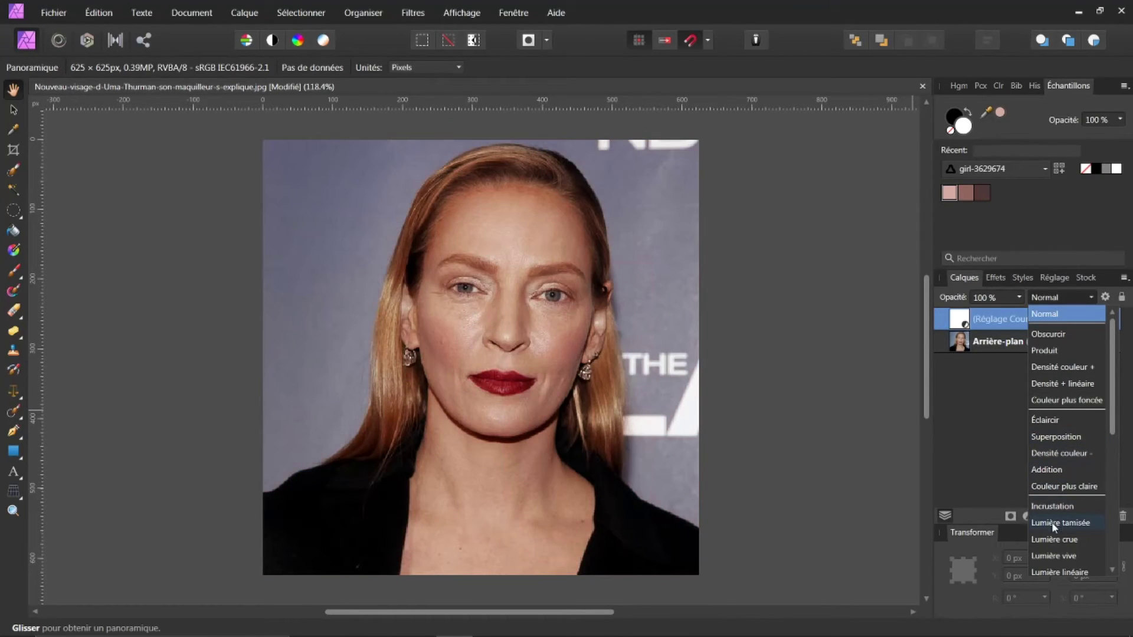
pyautogui.click(1054, 523)
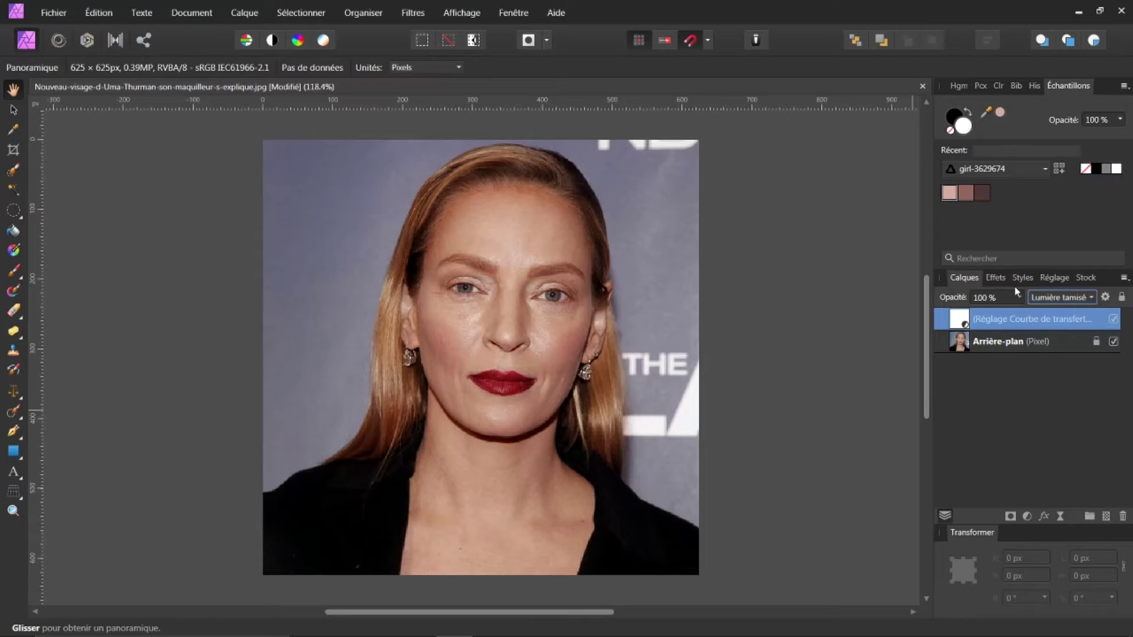
# Step: Try 87 % opacity, return it to 100 %, and toggle the adjustment to compare
pyautogui.press('8')
pyautogui.press('7')
pyautogui.moveTo(947, 298); pyautogui.dragTo(993, 294)
pyautogui.click(1114, 319)
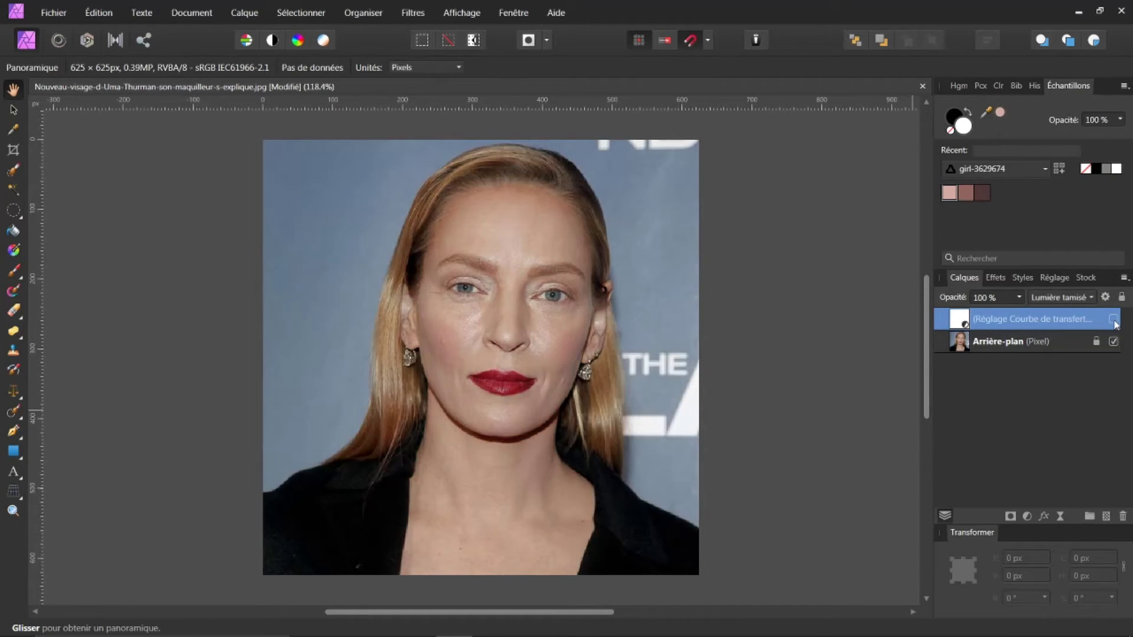
pyautogui.click(1114, 320)
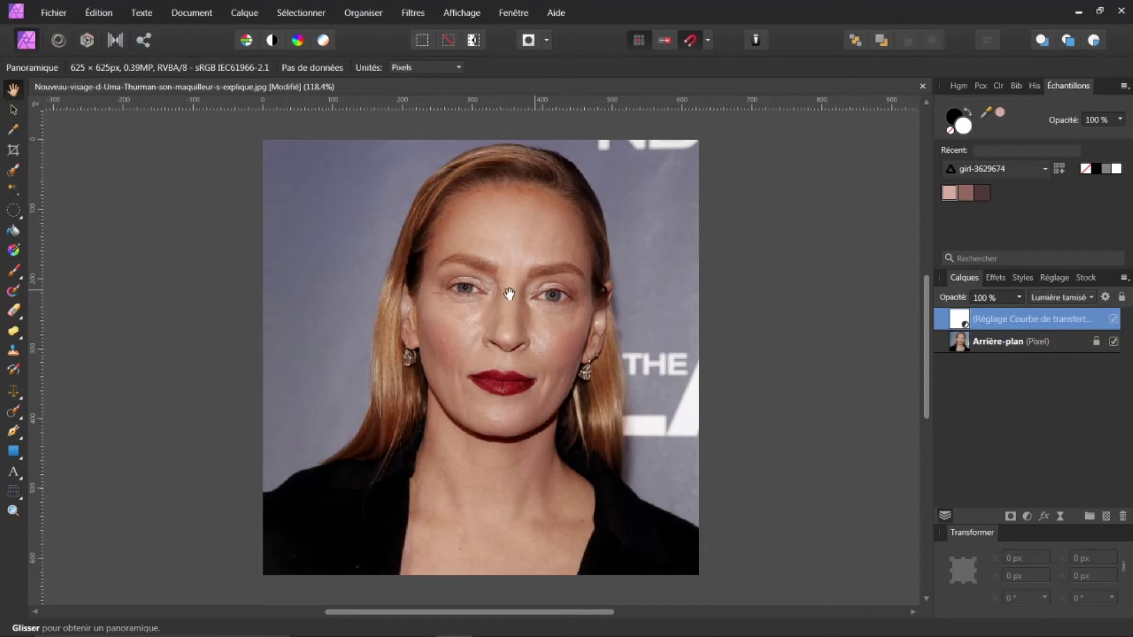
# Step: Select the Paint Brush at 298 px and 30 % hardness with black, then toggle the adjustment to compare
pyautogui.click(16, 271)
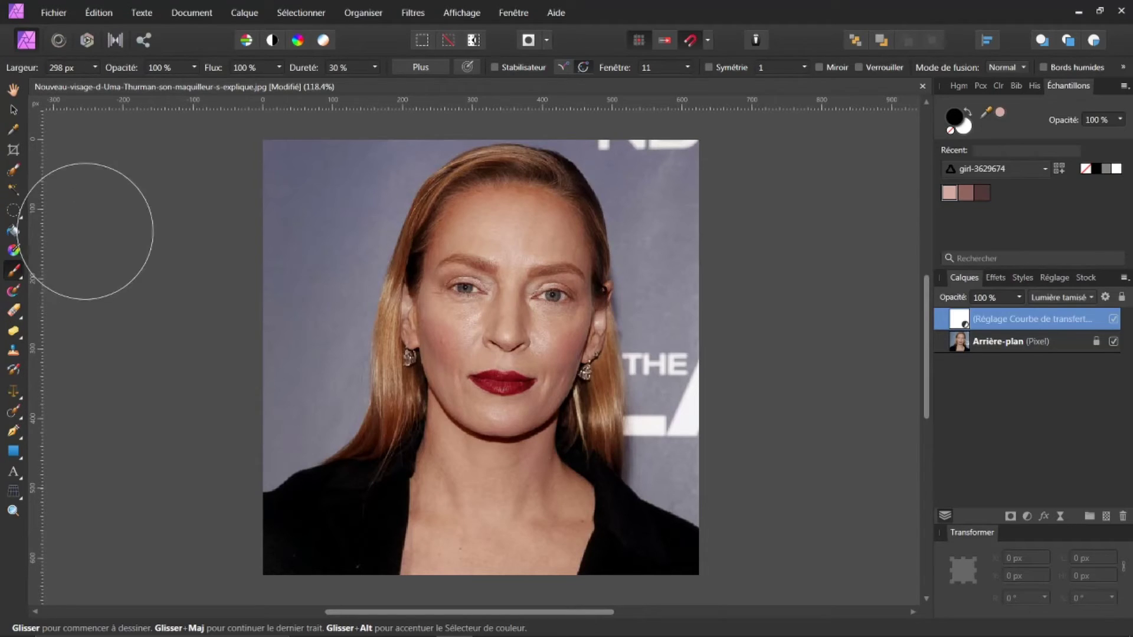
pyautogui.click(980, 86)
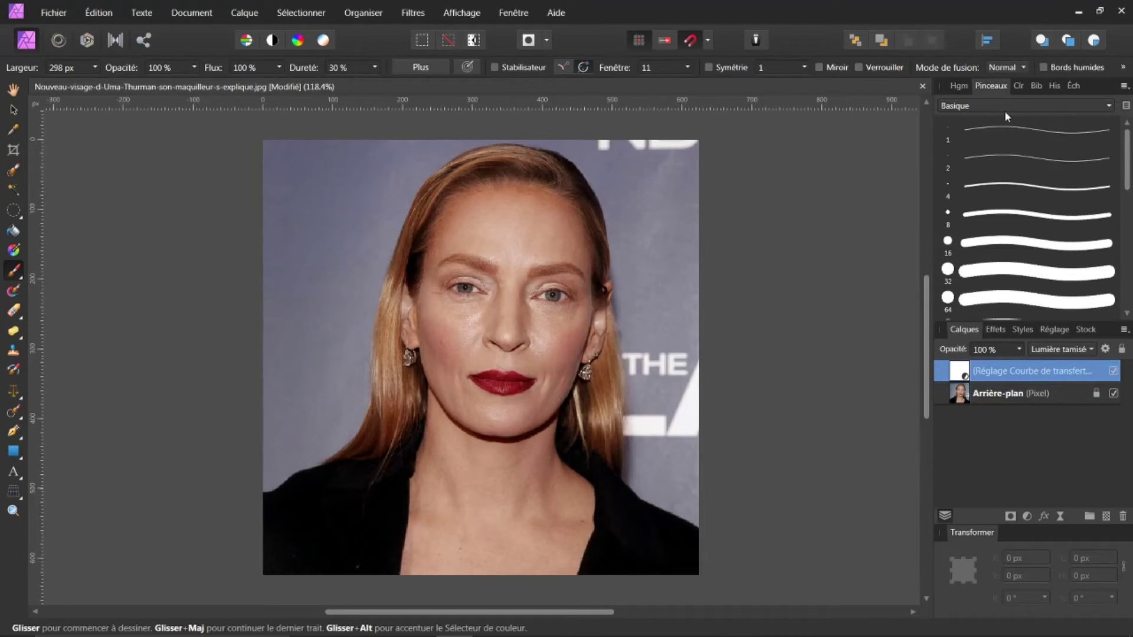
pyautogui.click(1019, 86)
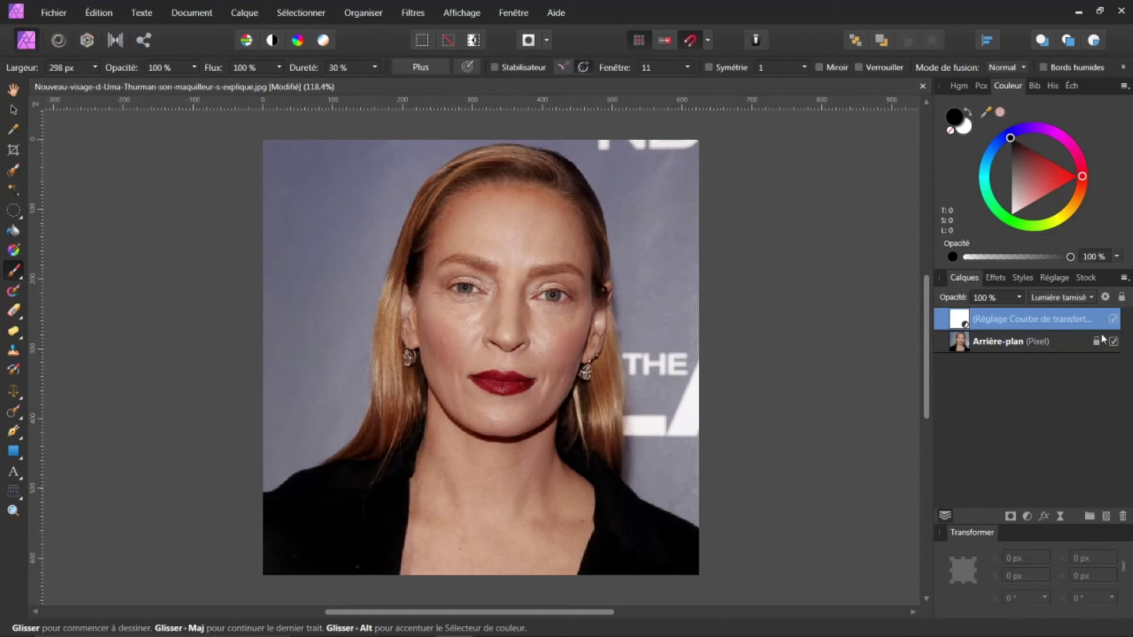
pyautogui.click(1113, 319)
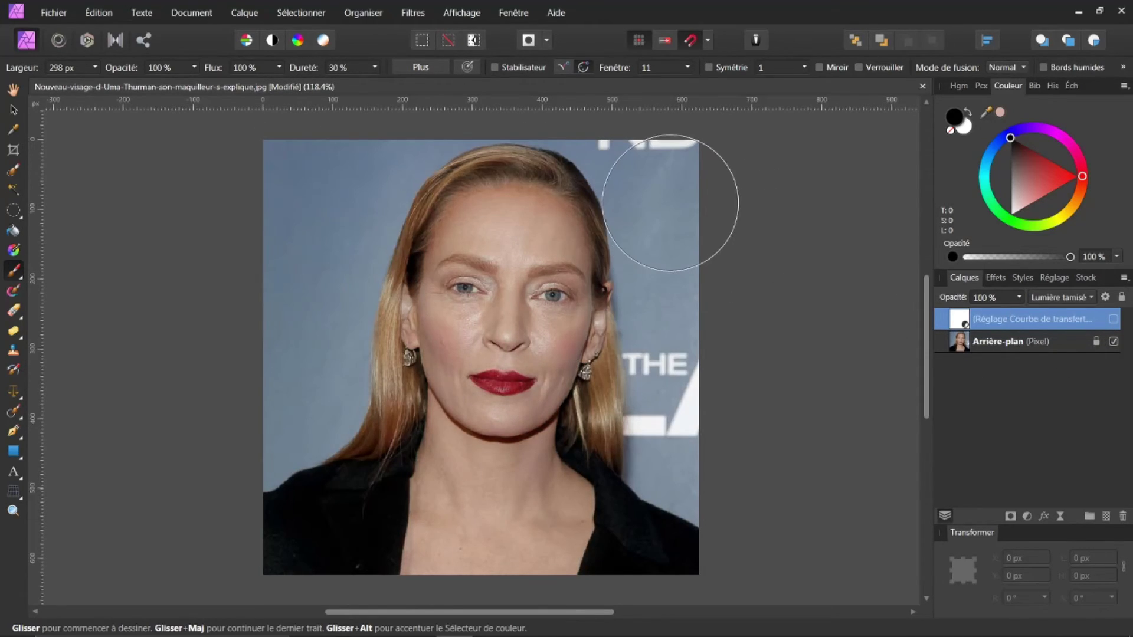
pyautogui.click(1113, 319)
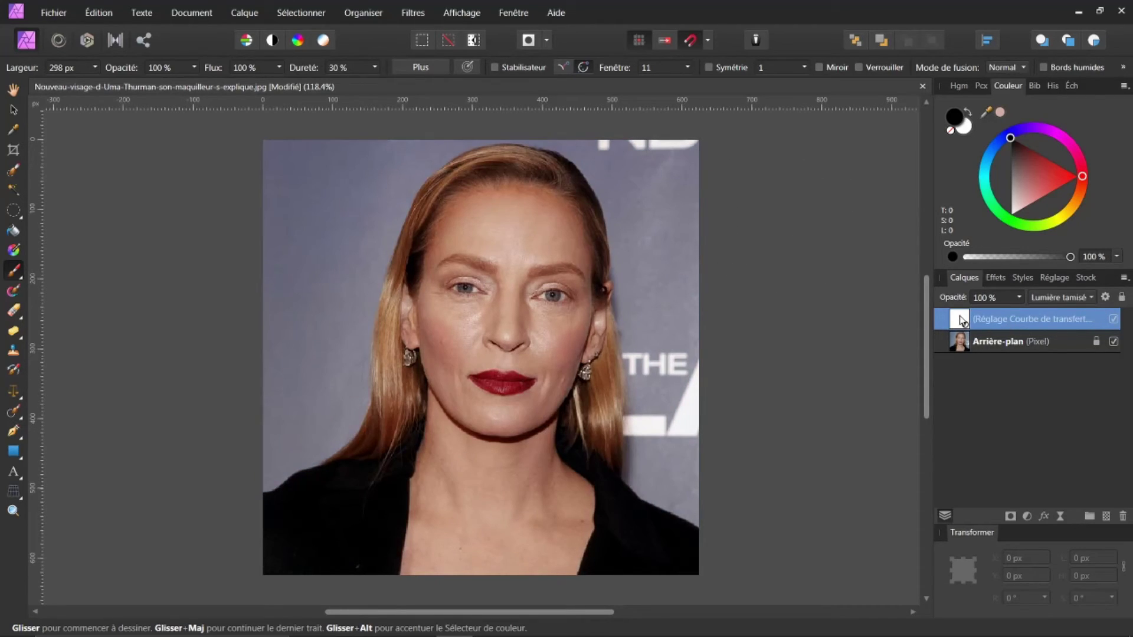
# Step: Paint black on the mask over the left background, undoing one stray upper-left stroke
pyautogui.moveTo(392, 190)
pyautogui.mouseDown()
pyautogui.moveTo(359, 173)
pyautogui.moveTo(352, 198)
pyautogui.moveTo(392, 206)
pyautogui.moveTo(391, 178)
pyautogui.moveTo(341, 173)
pyautogui.moveTo(310, 212)
pyautogui.moveTo(331, 177)
pyautogui.moveTo(308, 258)
pyautogui.moveTo(333, 193)
pyautogui.moveTo(370, 171)
pyautogui.mouseUp()
pyautogui.hotkey('ctrl', 'z')
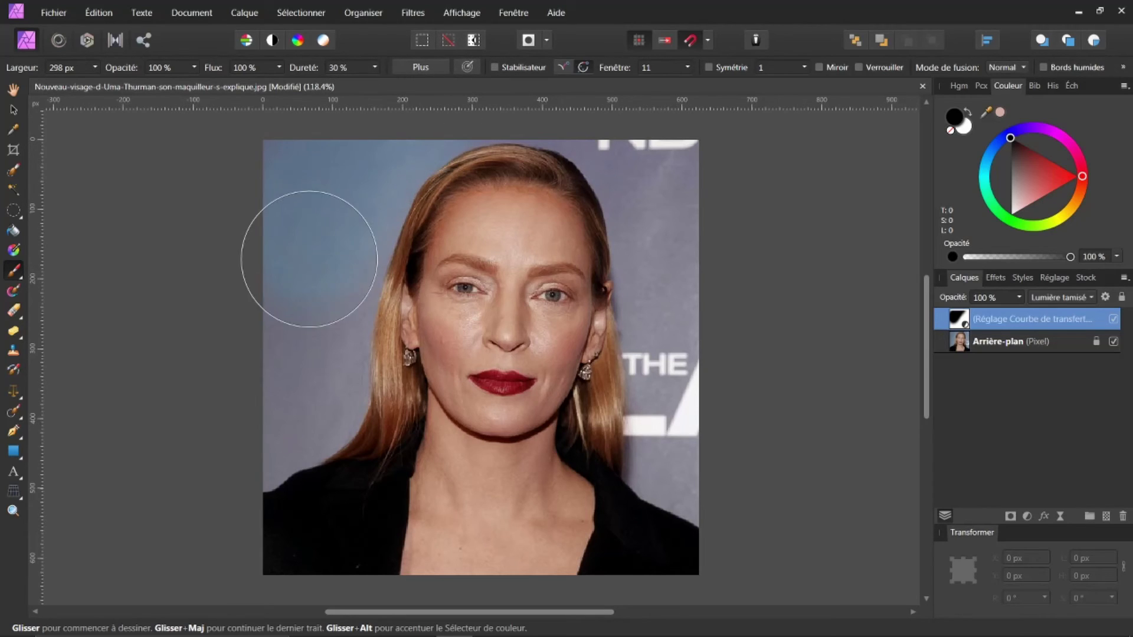
pyautogui.moveTo(310, 259)
pyautogui.mouseDown()
pyautogui.moveTo(289, 343)
pyautogui.moveTo(319, 290)
pyautogui.moveTo(304, 334)
pyautogui.moveTo(311, 320)
pyautogui.moveTo(312, 351)
pyautogui.moveTo(325, 335)
pyautogui.moveTo(344, 376)
pyautogui.moveTo(328, 480)
pyautogui.moveTo(341, 451)
pyautogui.moveTo(307, 539)
pyautogui.moveTo(340, 390)
pyautogui.moveTo(333, 321)
pyautogui.moveTo(351, 279)
pyautogui.moveTo(335, 230)
pyautogui.moveTo(383, 153)
pyautogui.moveTo(441, 117)
pyautogui.moveTo(501, 109)
pyautogui.moveTo(468, 101)
pyautogui.moveTo(616, 135)
pyautogui.moveTo(601, 134)
pyautogui.moveTo(612, 163)
pyautogui.moveTo(634, 180)
pyautogui.moveTo(667, 251)
pyautogui.moveTo(661, 395)
pyautogui.moveTo(648, 422)
pyautogui.moveTo(635, 419)
pyautogui.moveTo(664, 501)
pyautogui.moveTo(653, 538)
pyautogui.moveTo(670, 547)
pyautogui.moveTo(685, 540)
pyautogui.moveTo(718, 371)
pyautogui.moveTo(702, 207)
pyautogui.moveTo(685, 173)
pyautogui.moveTo(691, 323)
pyautogui.moveTo(662, 533)
pyautogui.moveTo(692, 457)
pyautogui.moveTo(723, 182)
pyautogui.moveTo(715, 144)
pyautogui.moveTo(516, 131)
pyautogui.moveTo(416, 162)
pyautogui.moveTo(389, 154)
pyautogui.moveTo(405, 190)
pyautogui.moveTo(334, 136)
pyautogui.moveTo(298, 159)
pyautogui.moveTo(280, 181)
pyautogui.moveTo(312, 325)
pyautogui.moveTo(283, 425)
pyautogui.mouseUp()
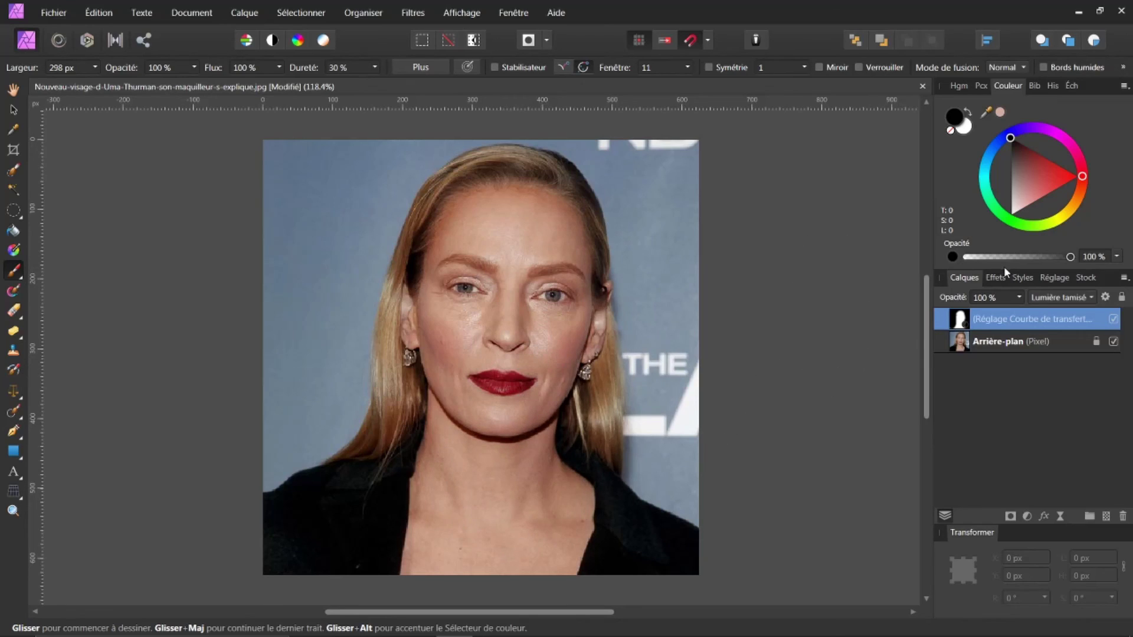
pyautogui.click(1113, 320)
pyautogui.click(1113, 320)
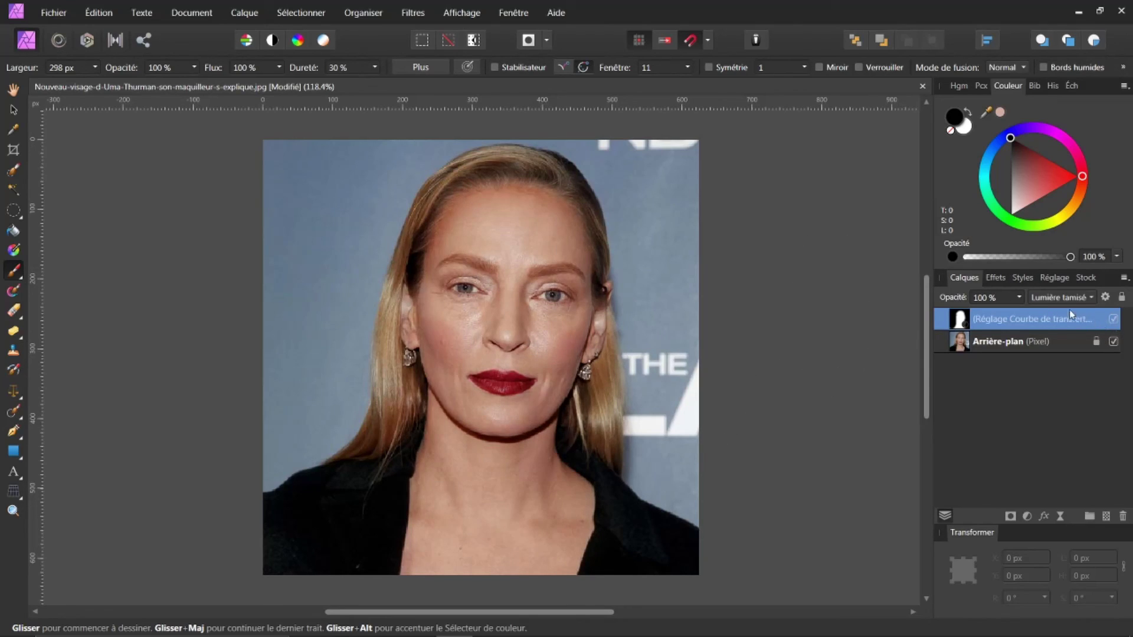